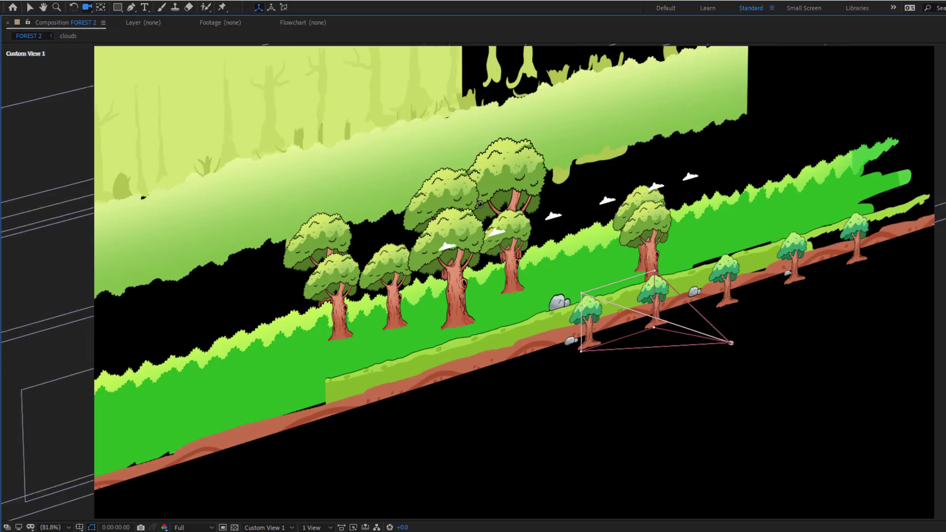
Orbit the camera around the finished layered forest scene.
drag(479, 204, 258, 219)
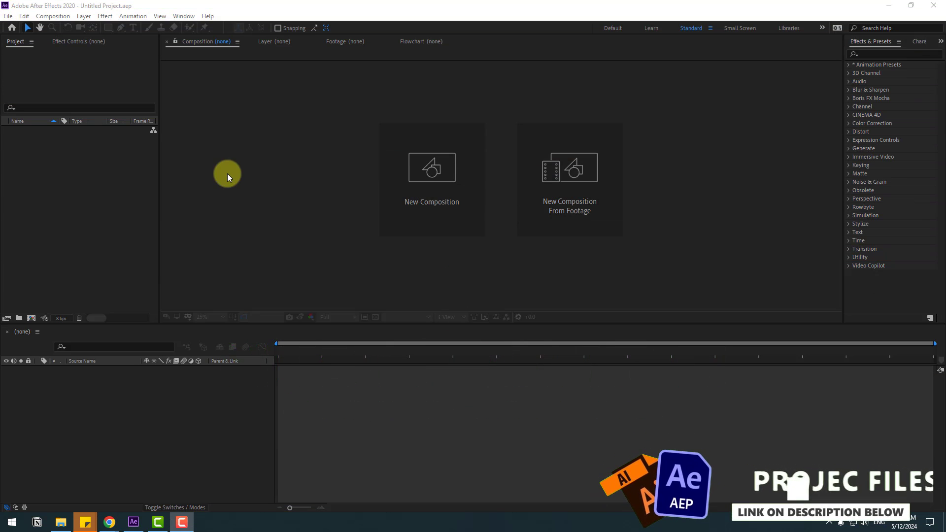
Import FOREST.psd into the project as Composition - Retain Layer Sizes.
click(119, 176)
right_click(61, 151)
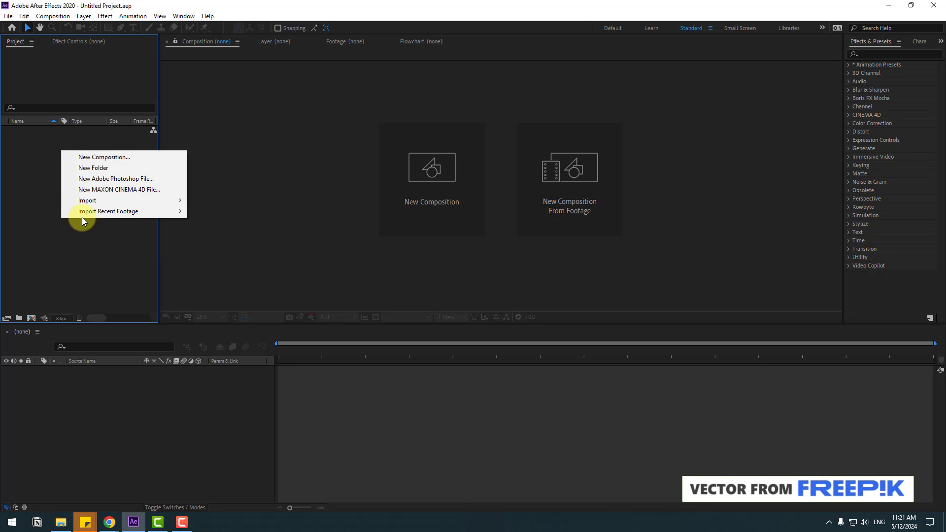
mouse_move(94, 204)
click(212, 200)
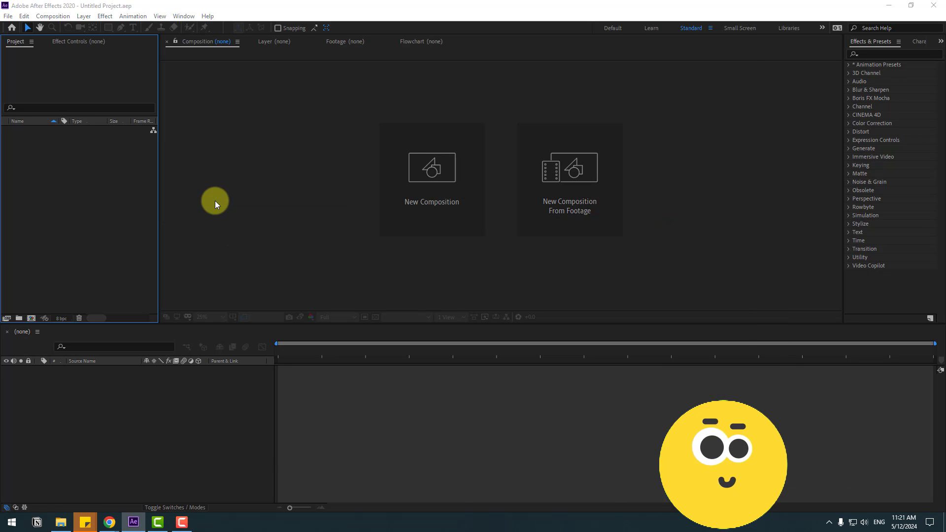
click(204, 226)
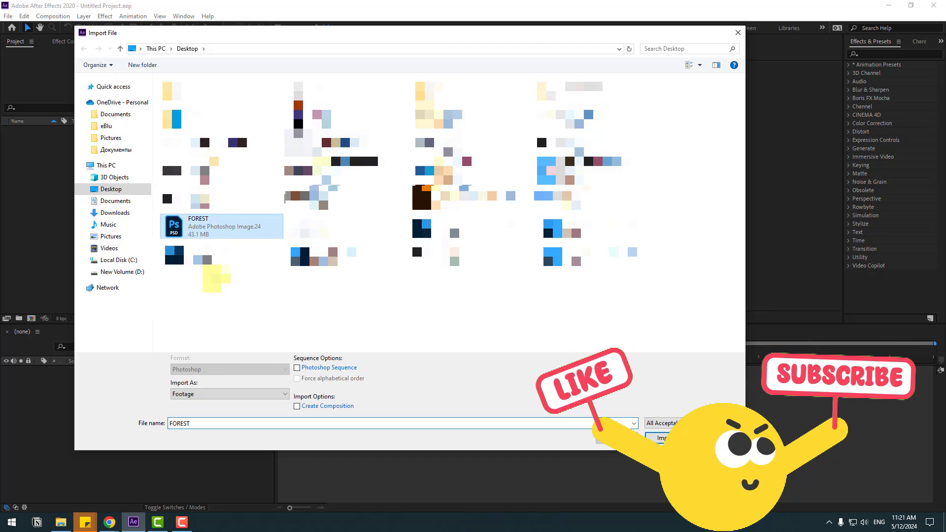
click(190, 394)
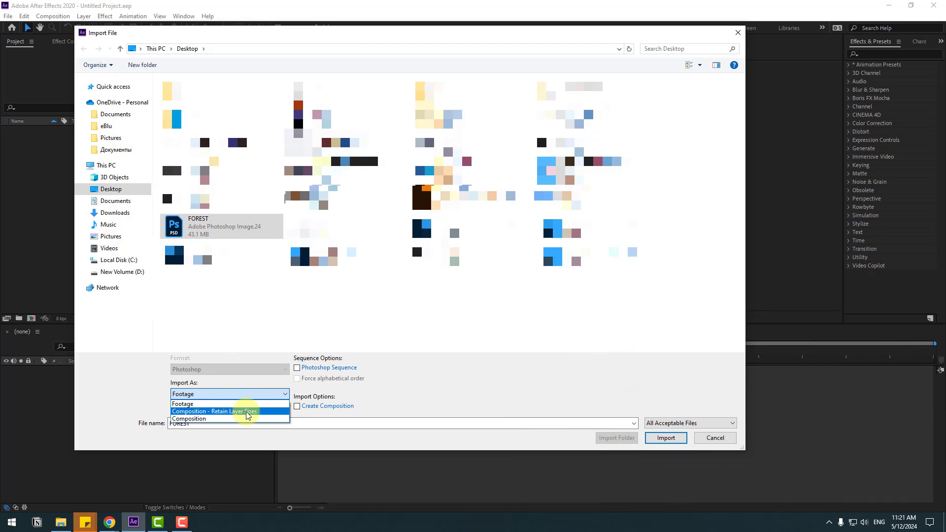
click(248, 411)
click(662, 443)
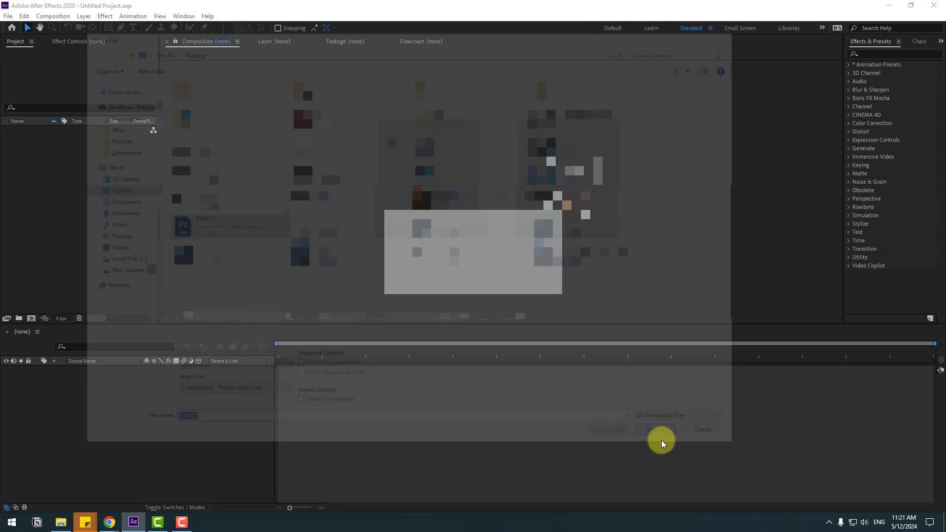
click(489, 206)
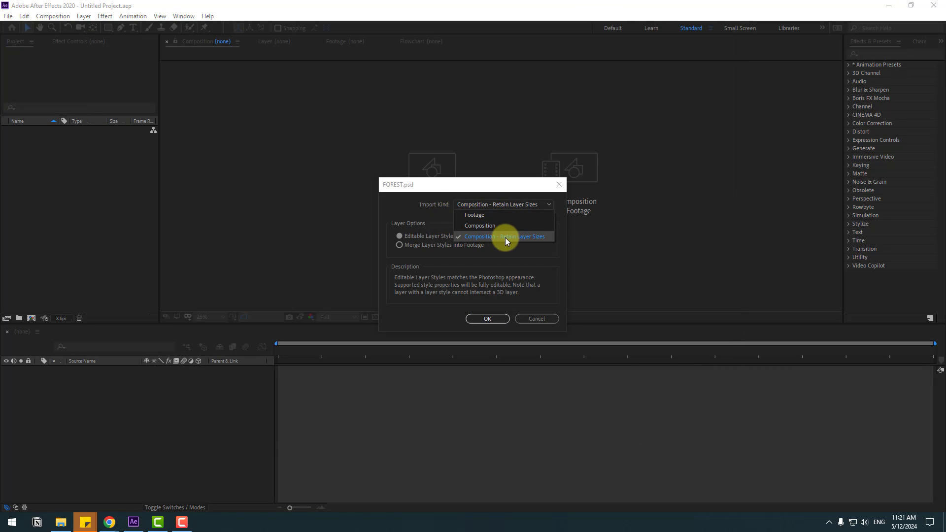
click(502, 239)
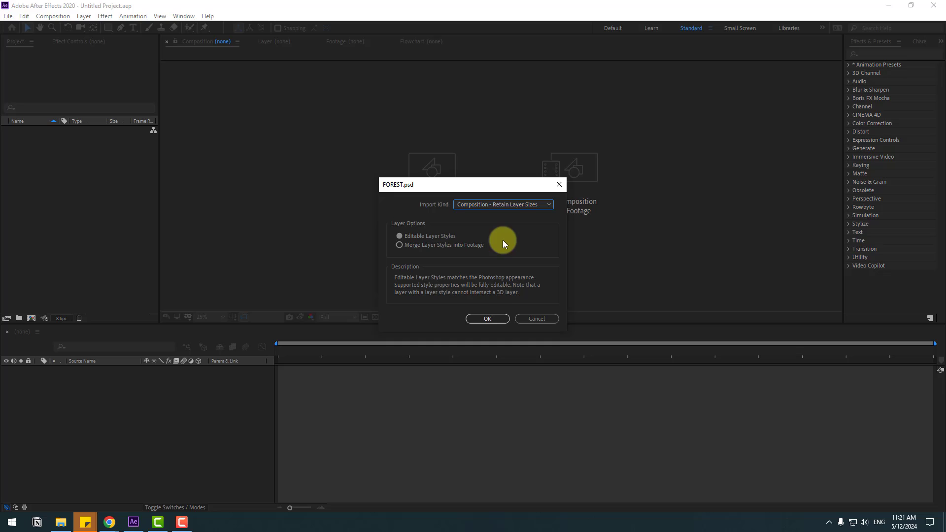
click(488, 318)
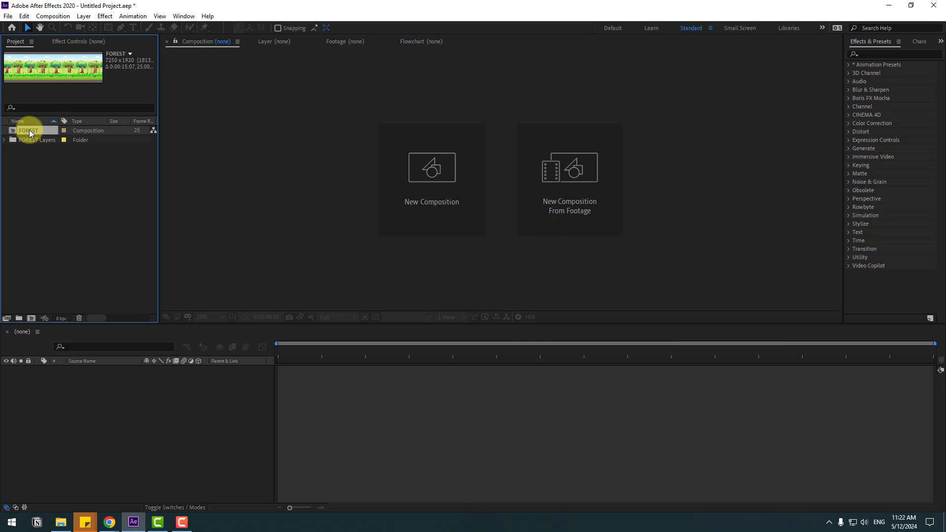
Open the FOREST comp and set it to 1920×1080 with a 0:00:15:00 duration.
double_click(29, 130)
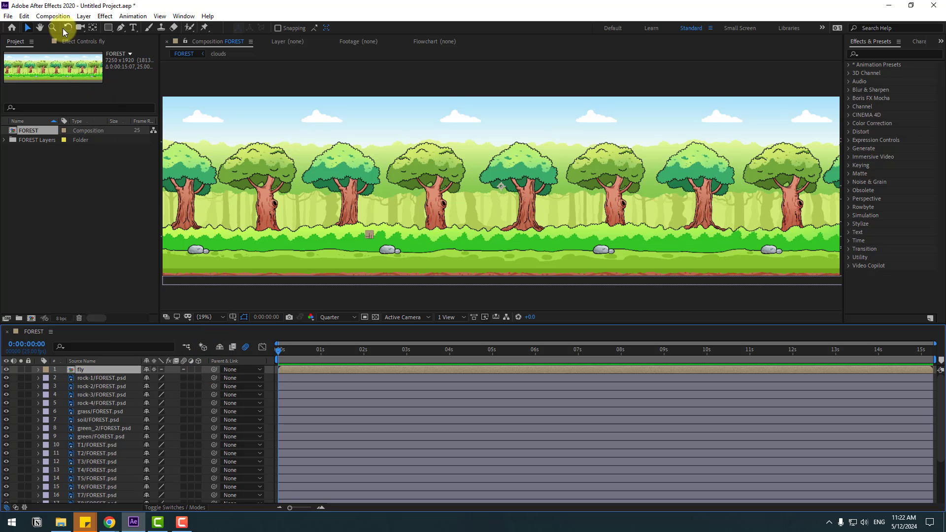
click(53, 16)
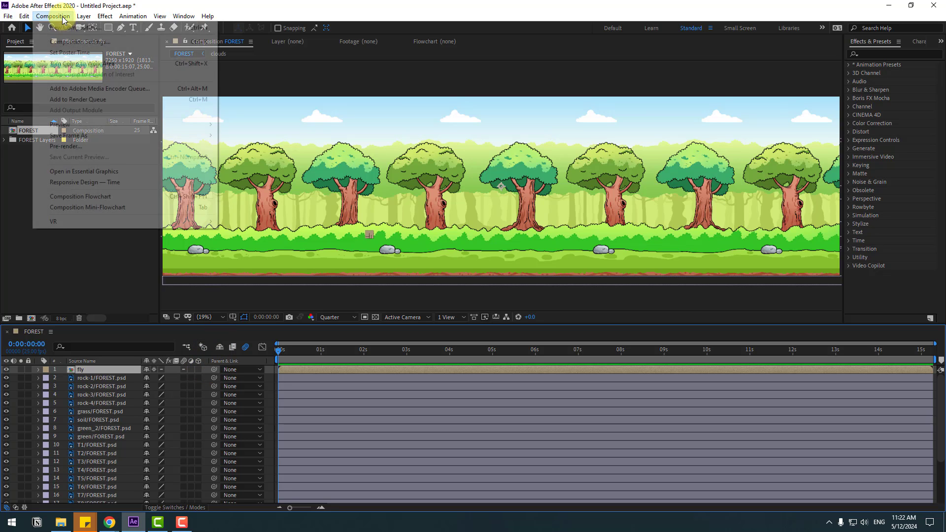
click(102, 43)
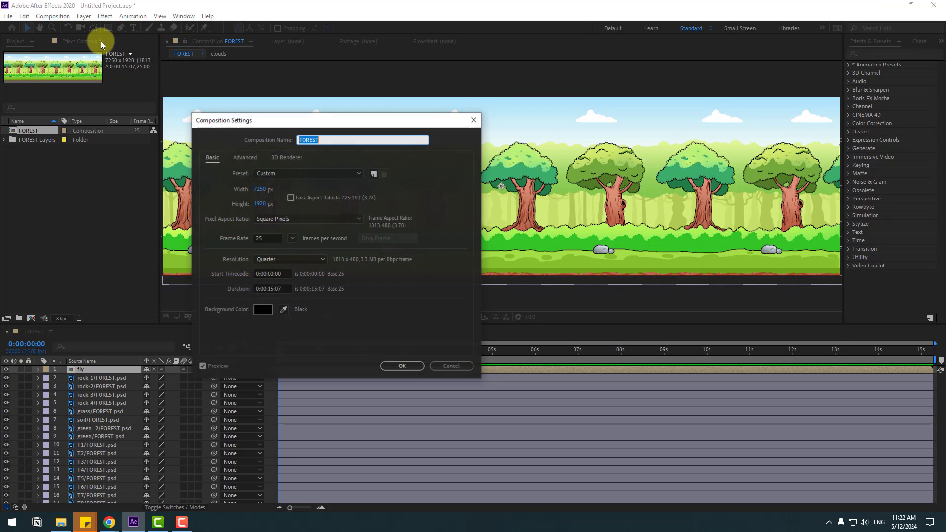
click(262, 189)
text(1920)
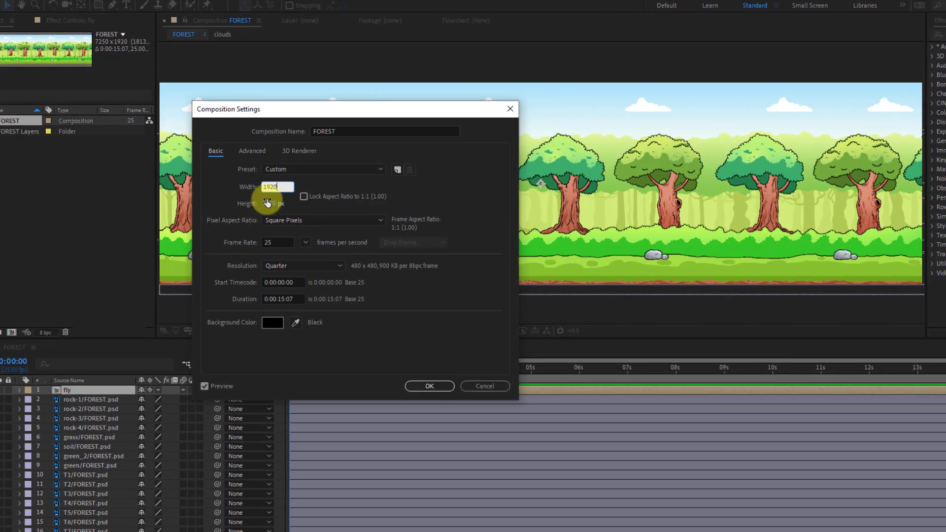
click(264, 203)
text(1080)
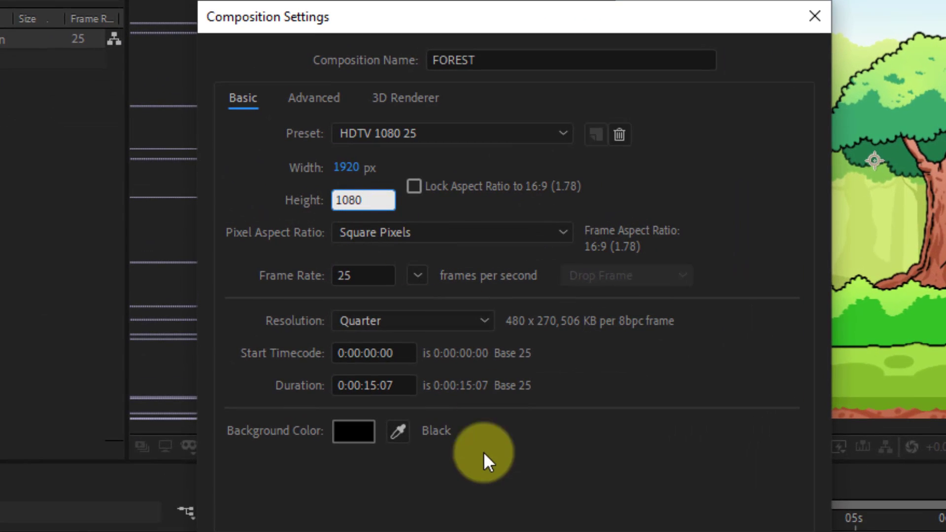
click(484, 451)
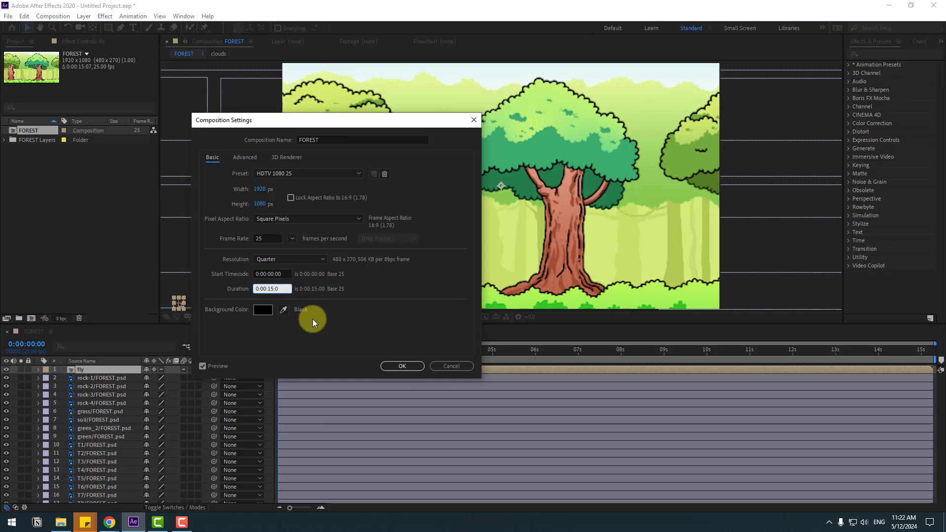
click(393, 366)
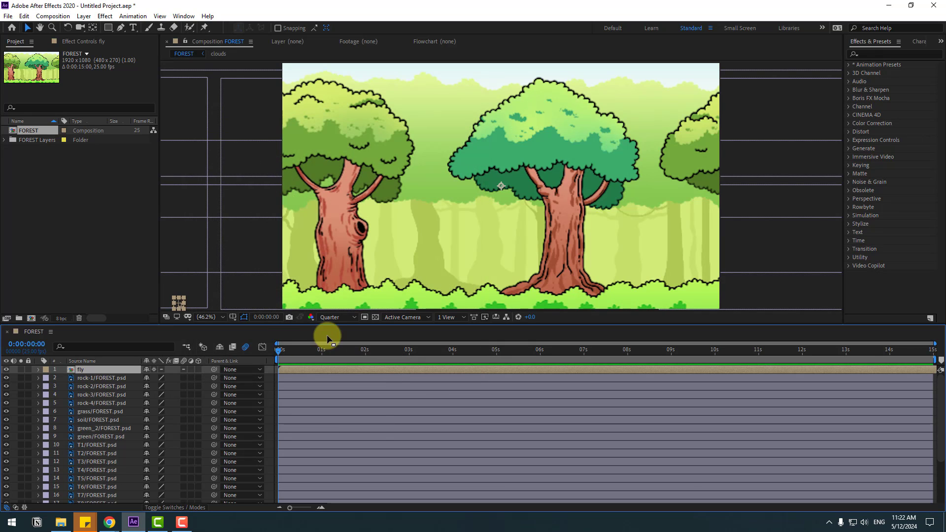
Split the viewer into 2 Views - Horizontal with the left view set to Top.
click(449, 318)
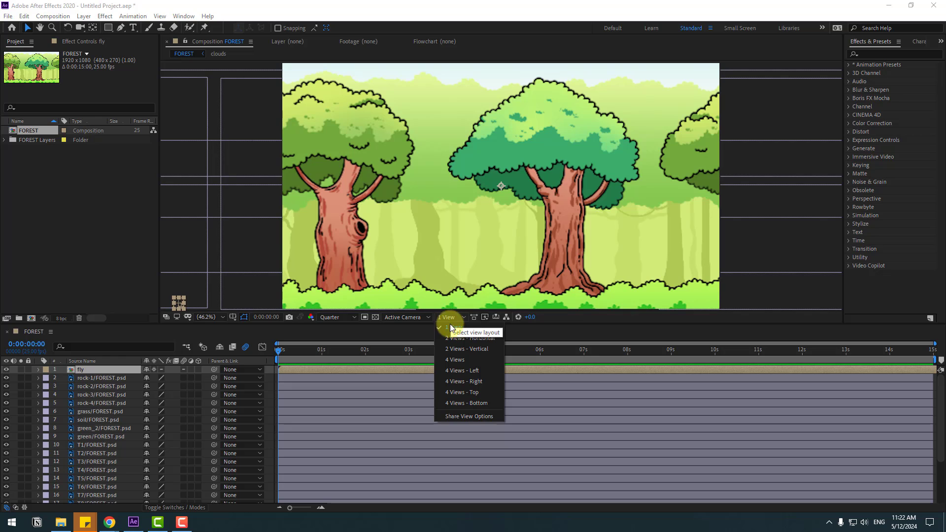
click(478, 339)
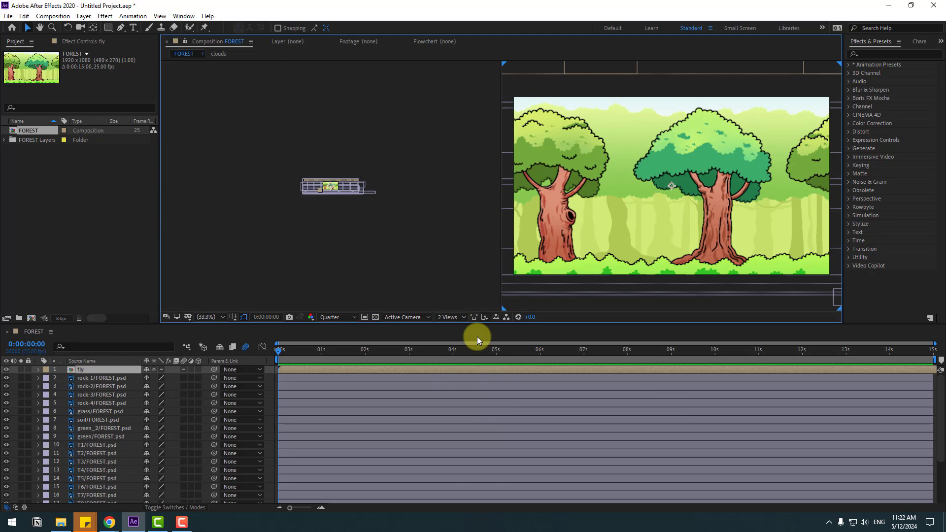
click(294, 268)
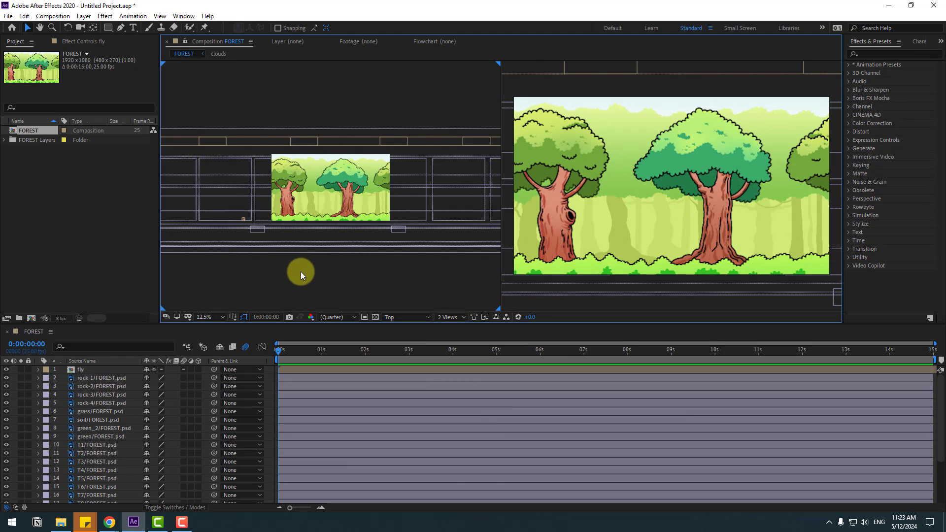
click(401, 318)
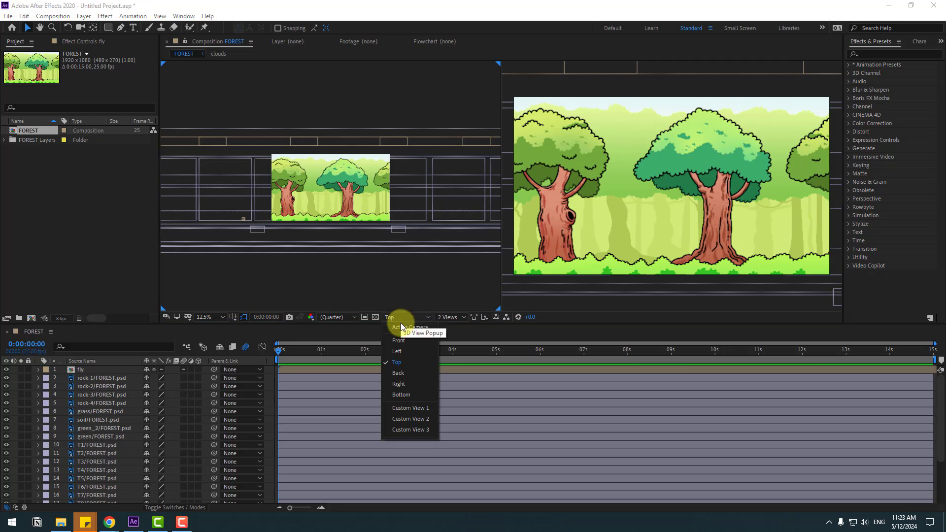
click(399, 361)
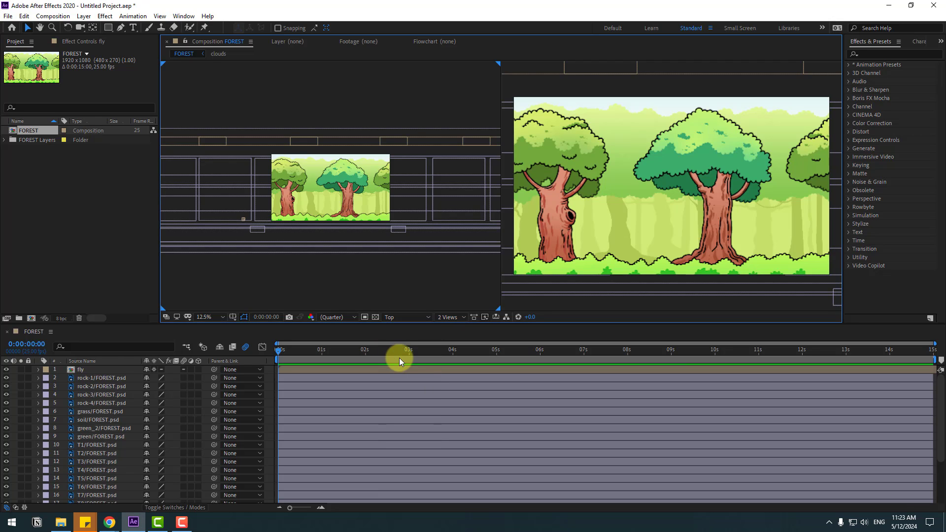
Turn on the 3D switch for every layer in the FOREST composition.
click(81, 371)
scroll(120, 413, down, 3)
shift+click(89, 498)
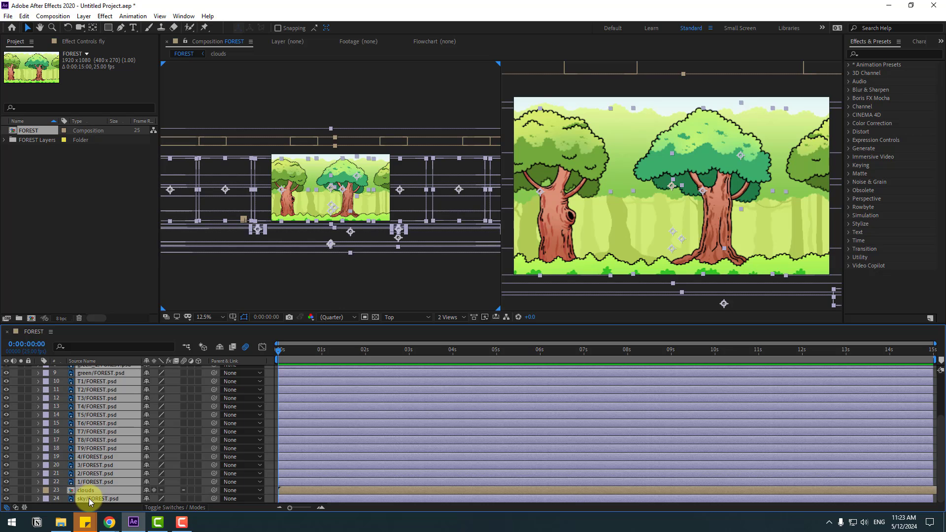
click(197, 449)
key(ctrl+shift+a)
Make the sky layer 2D again and lock it.
scroll(69, 478, up, 3)
scroll(69, 478, down, 3)
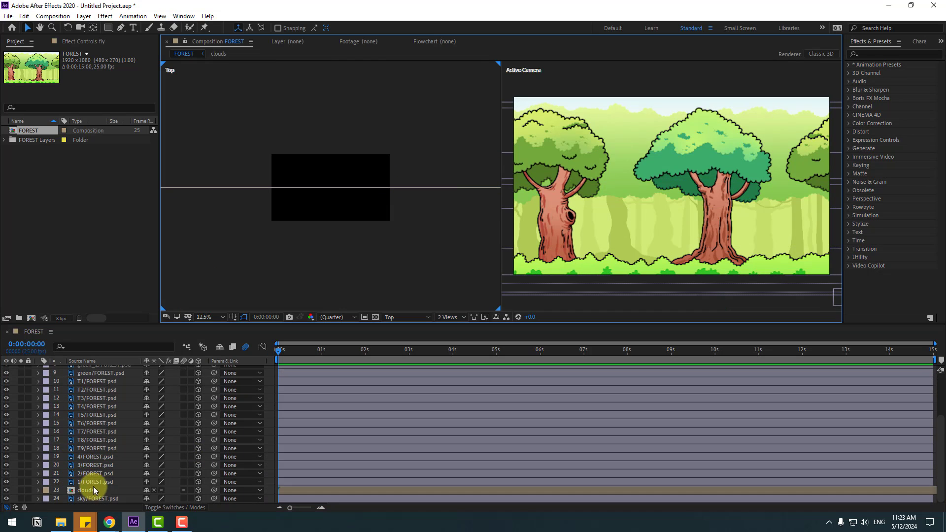
click(87, 498)
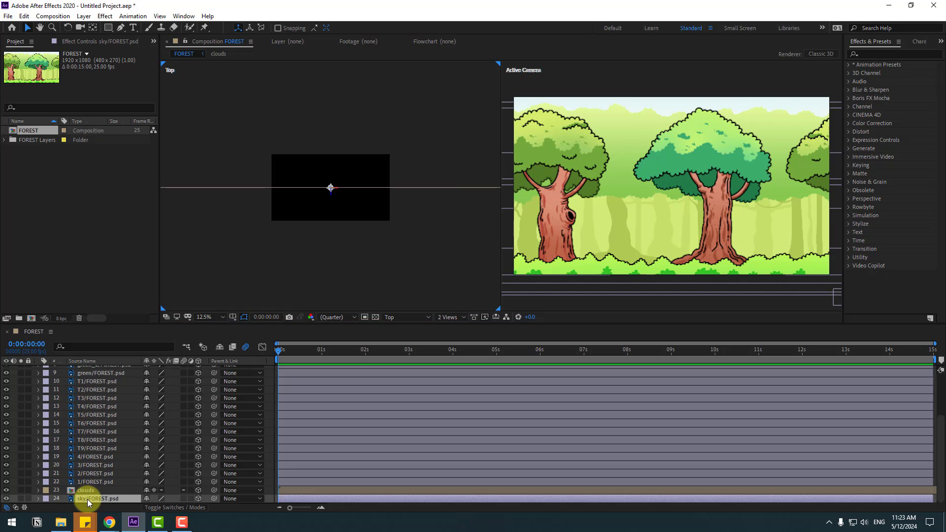
click(198, 499)
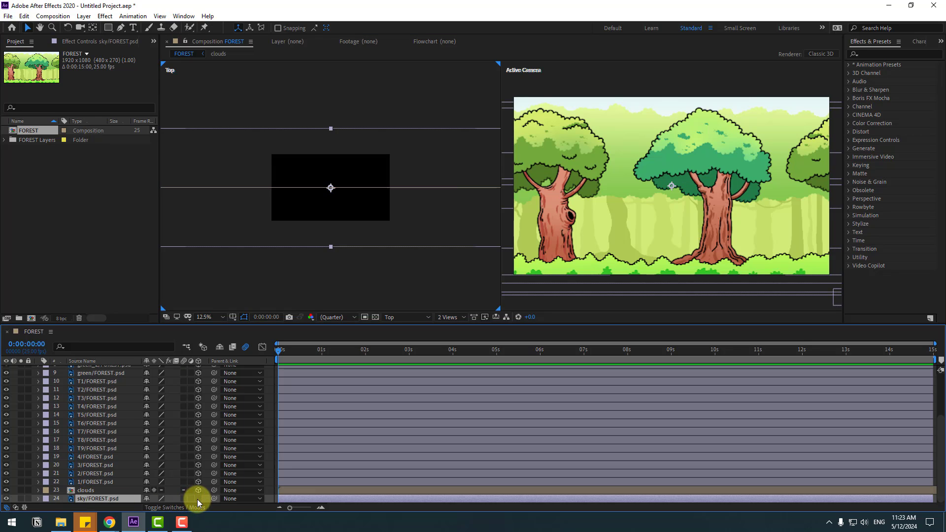
click(28, 499)
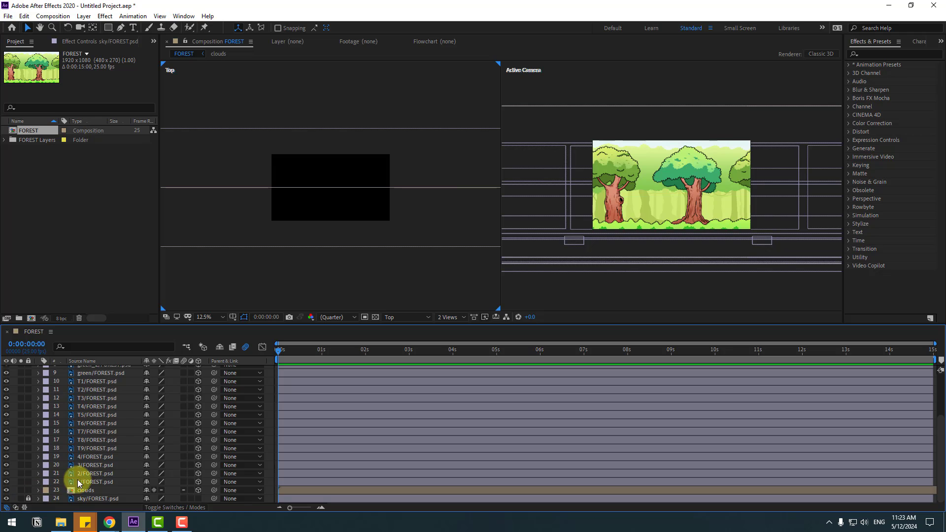
scroll(79, 482, up, 3)
click(84, 369)
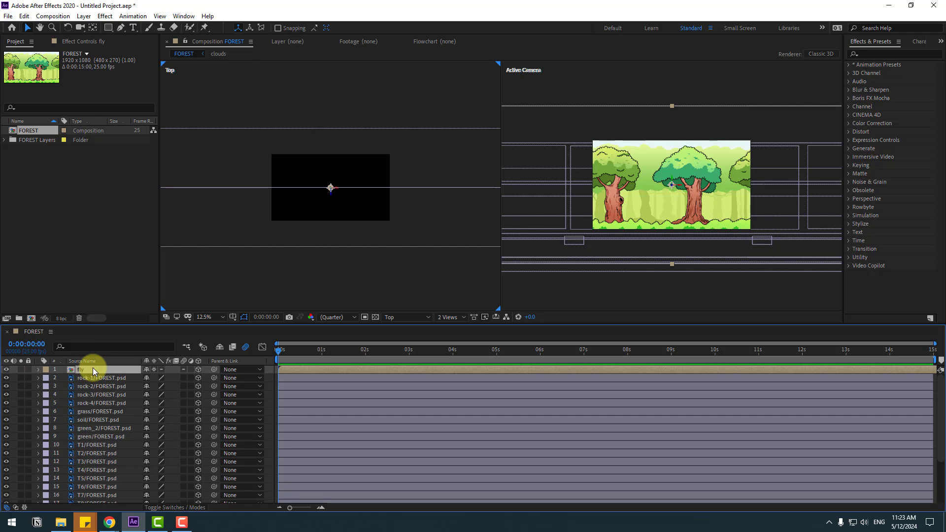
click(85, 16)
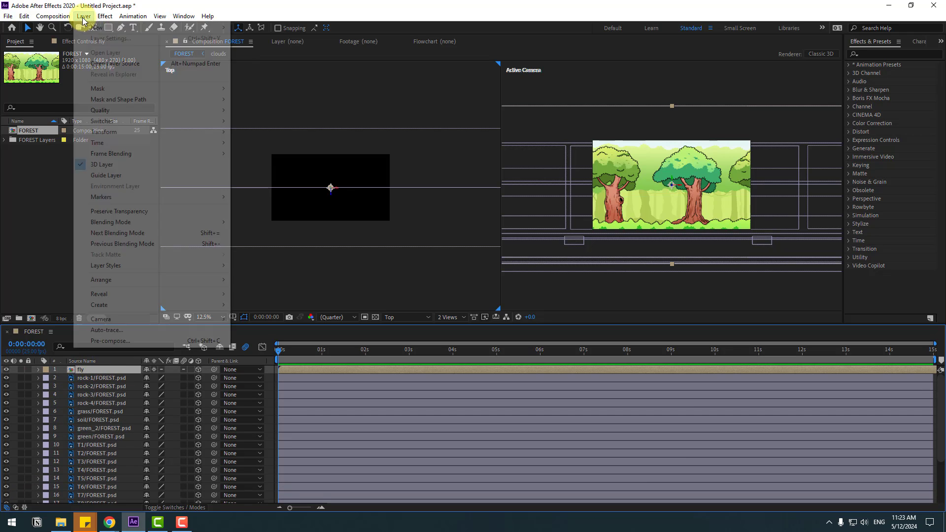
mouse_move(89, 27)
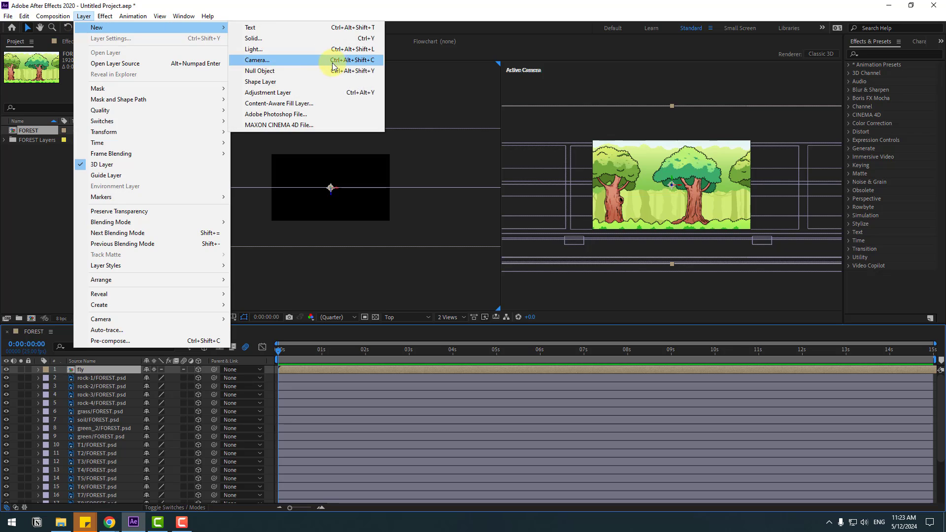
click(265, 62)
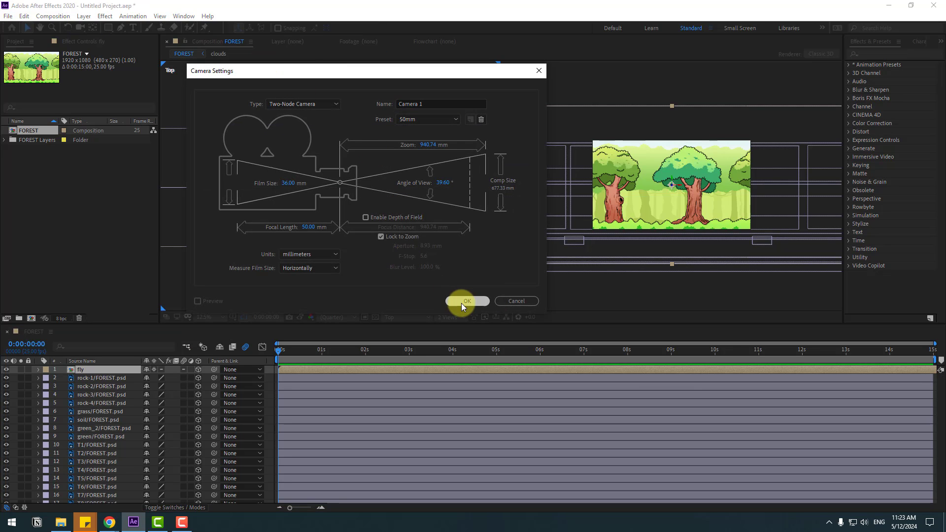
click(461, 302)
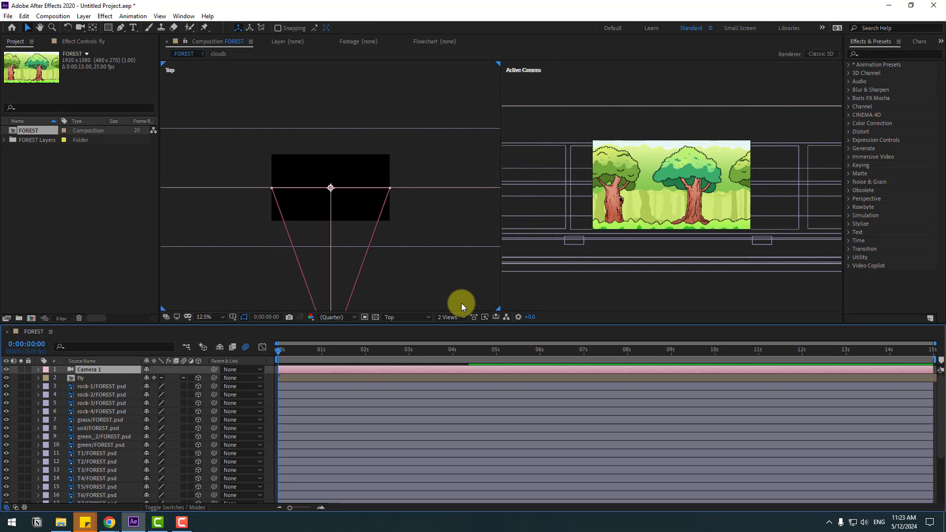
right_click(82, 369)
mouse_move(178, 306)
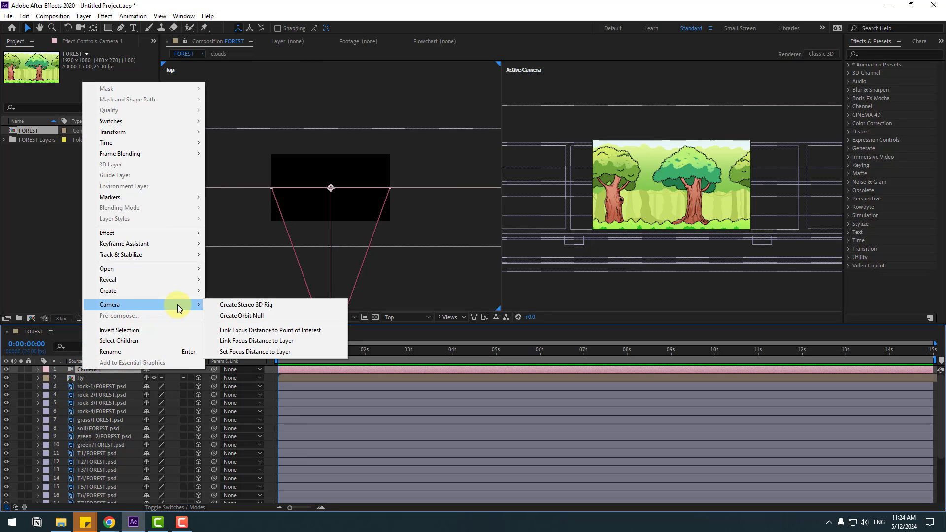
click(249, 316)
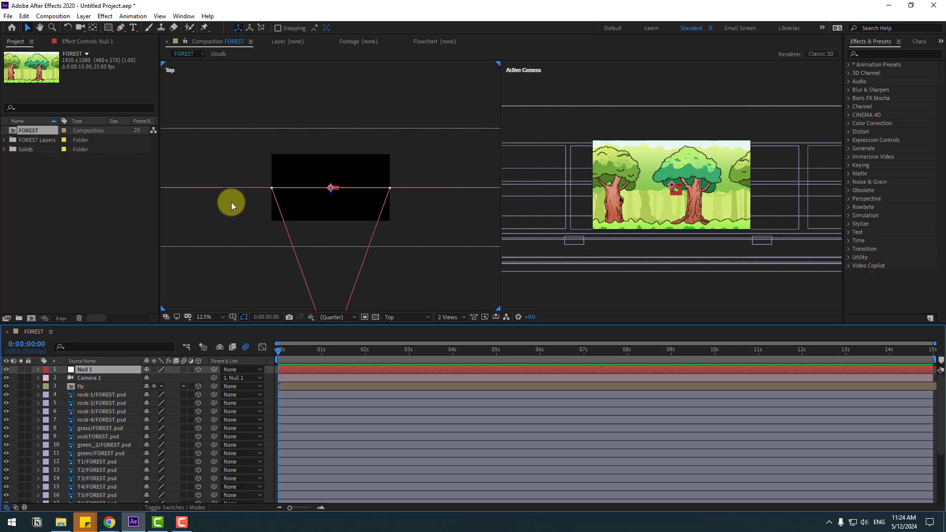
Scrub Null 1's Position X to -1698 and set a starting keyframe at 0:00.
click(79, 29)
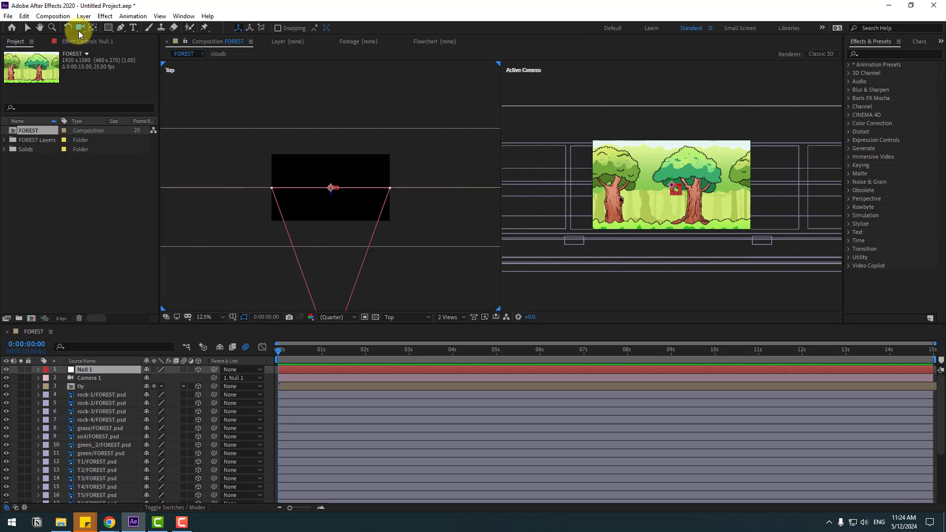
drag(172, 31, 230, 4)
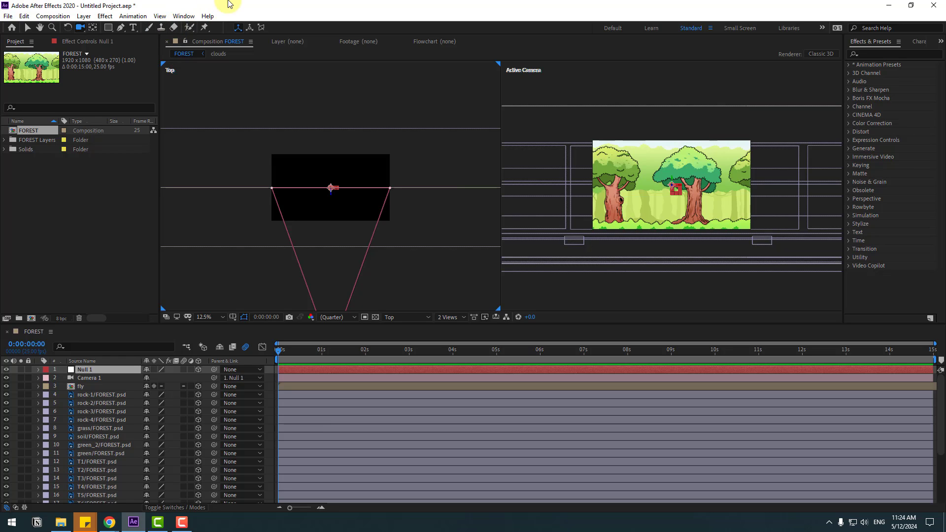
click(82, 368)
key(p)
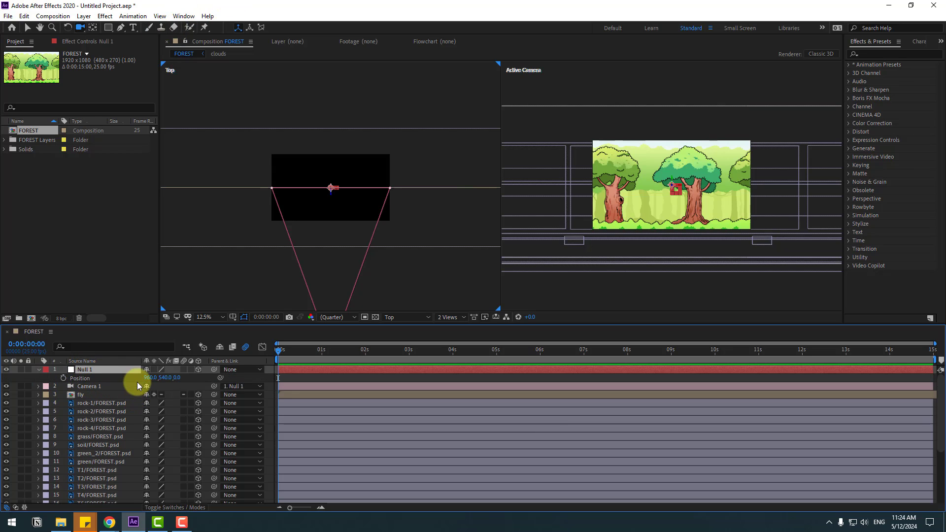
drag(153, 377, 246, 378)
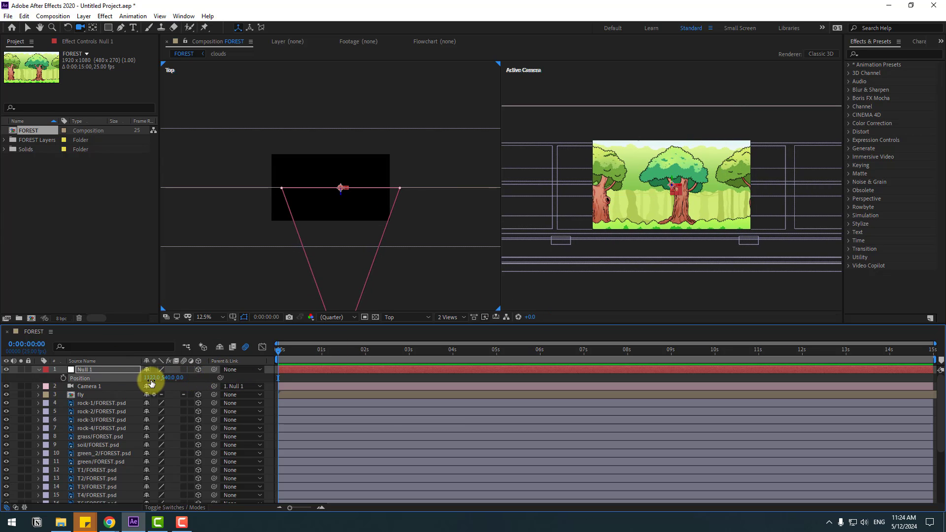
drag(151, 380, 17, 371)
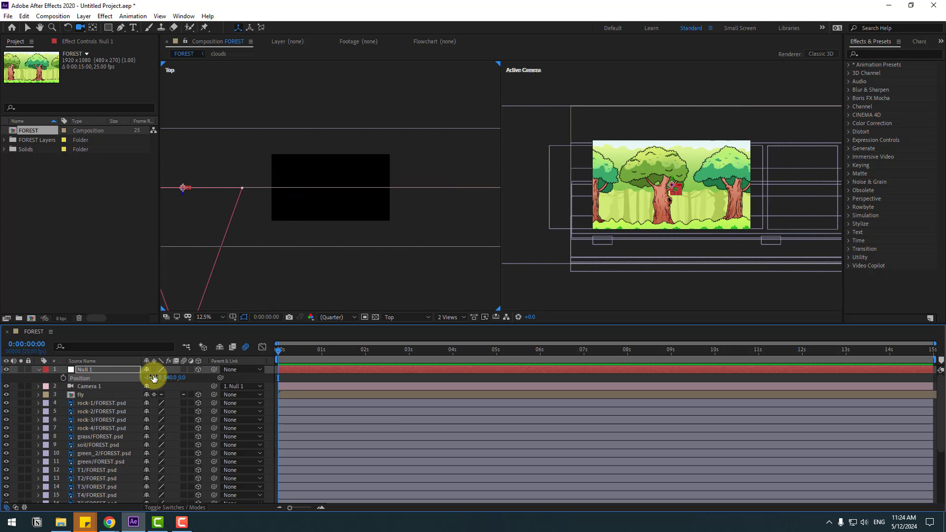
drag(154, 378, 71, 384)
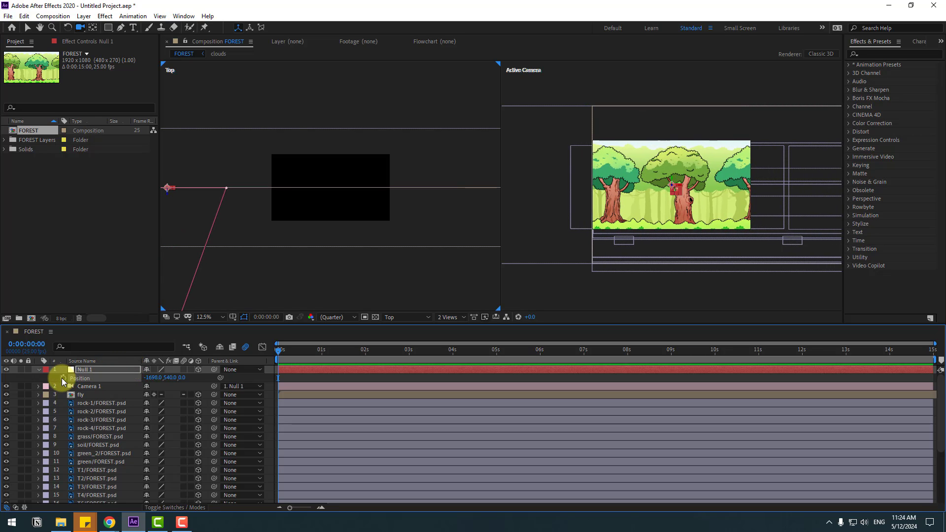
click(61, 378)
Trim the composition to 10 seconds and keyframe Null 1's end Position at X 2162.
key(n)
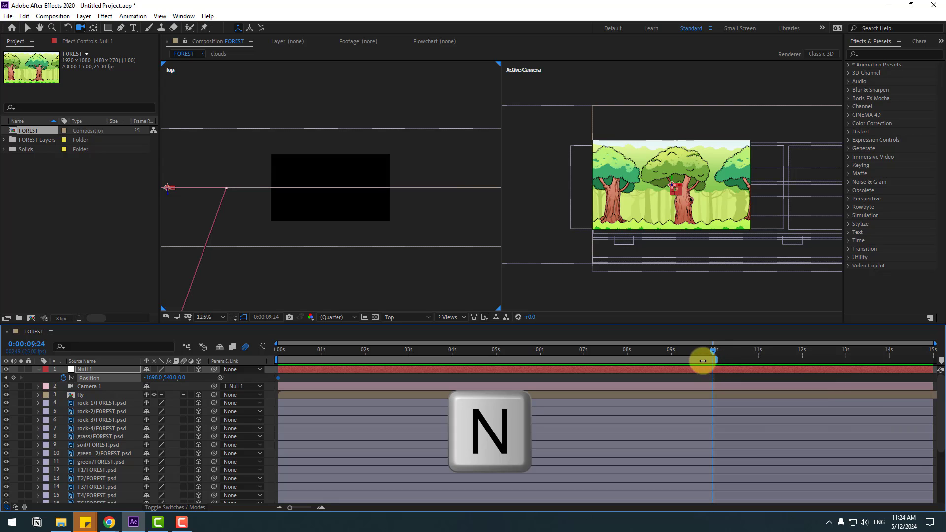
right_click(704, 361)
click(704, 385)
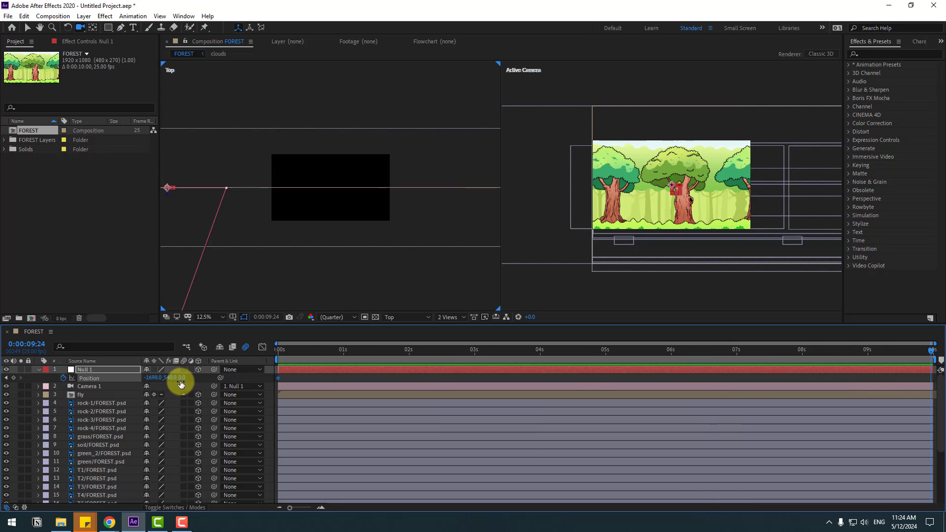
drag(150, 378, 324, 366)
Preview the camera pan and return to the start of the composition.
key(space)
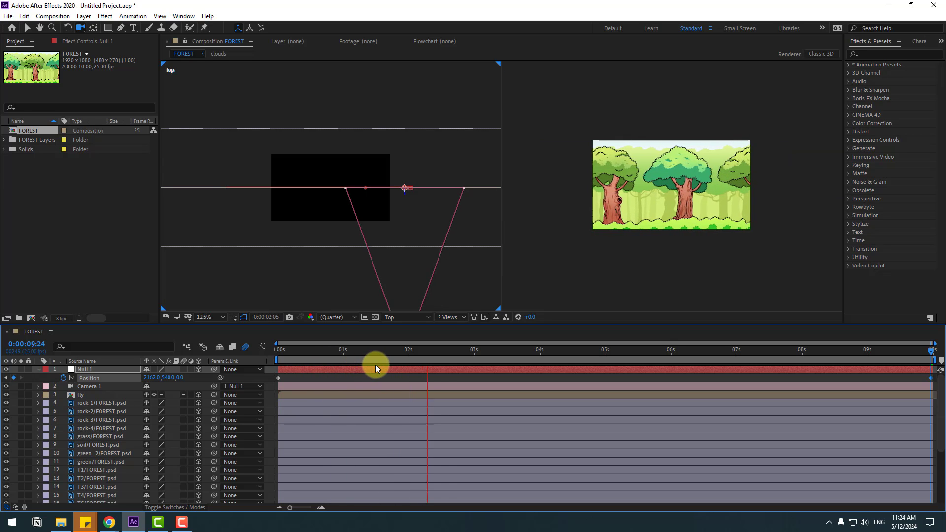
click(404, 351)
drag(397, 353, 251, 354)
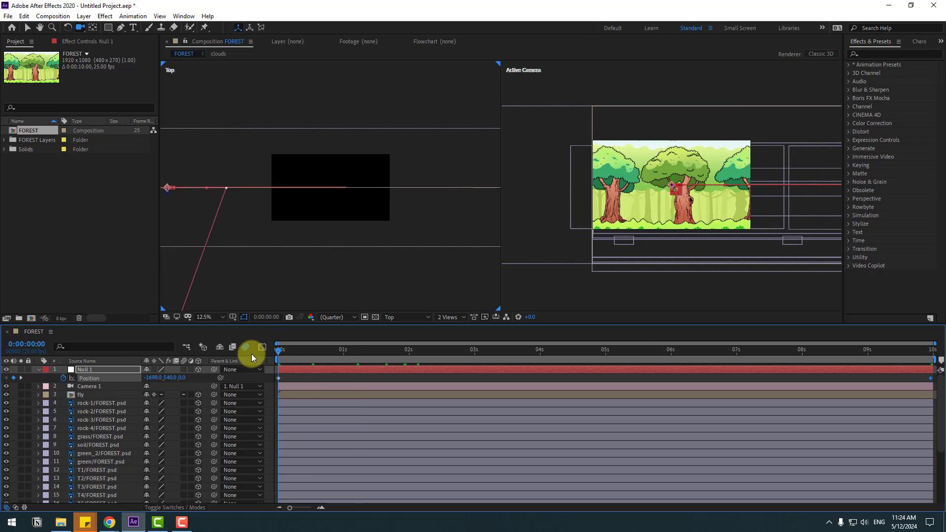
key(F2)
Switch the timeline to Layer Name and reveal Position for all forest layers.
click(28, 28)
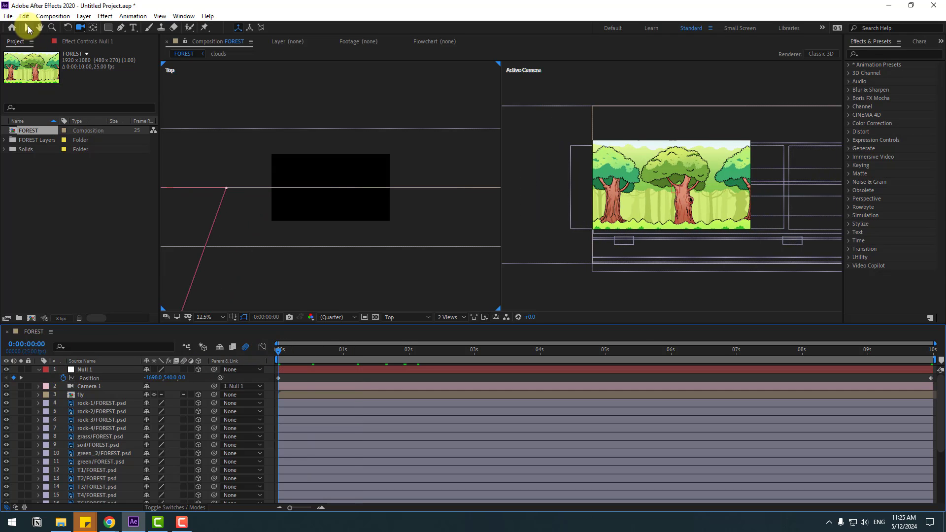
click(82, 362)
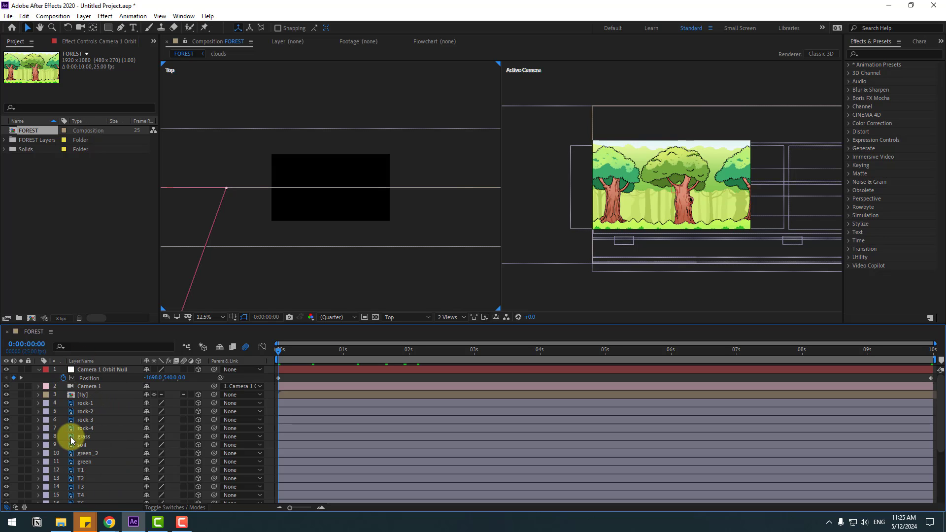
click(87, 395)
scroll(98, 451, down, 5)
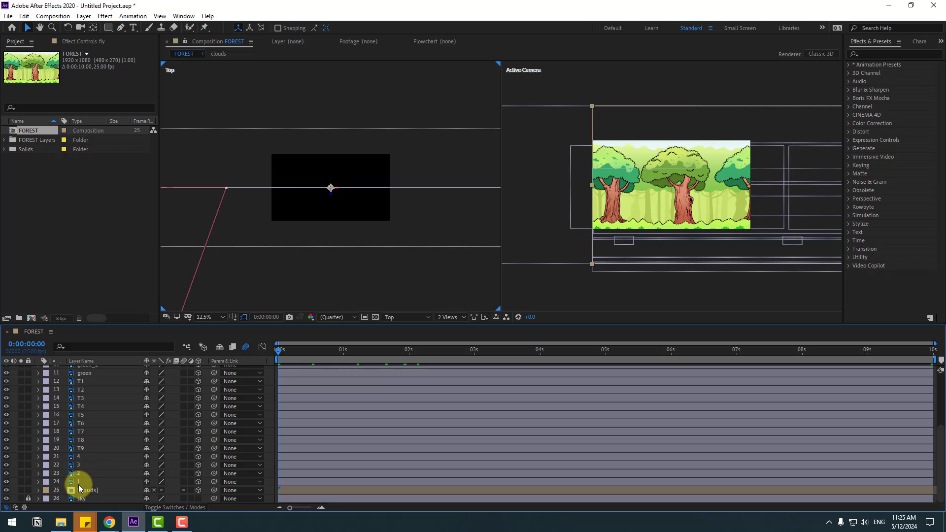
key(ctrl+a)
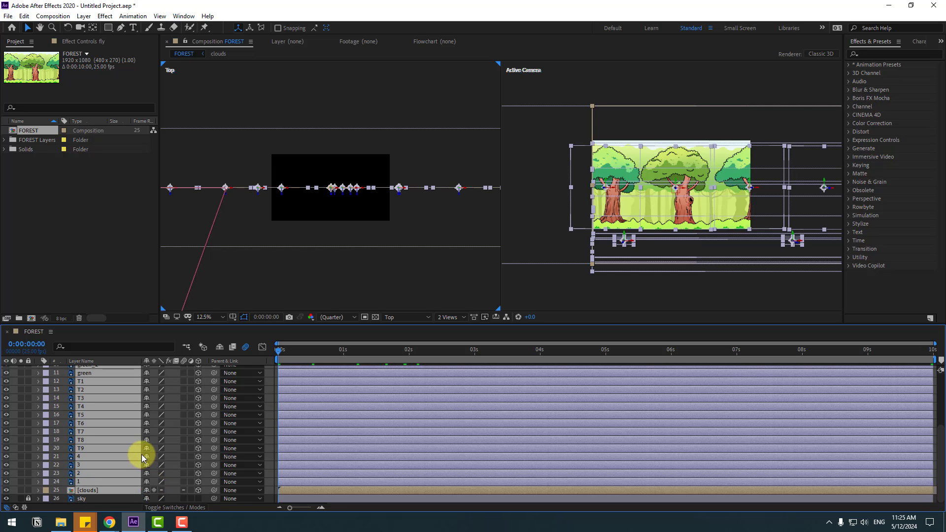
key(p)
click(54, 493)
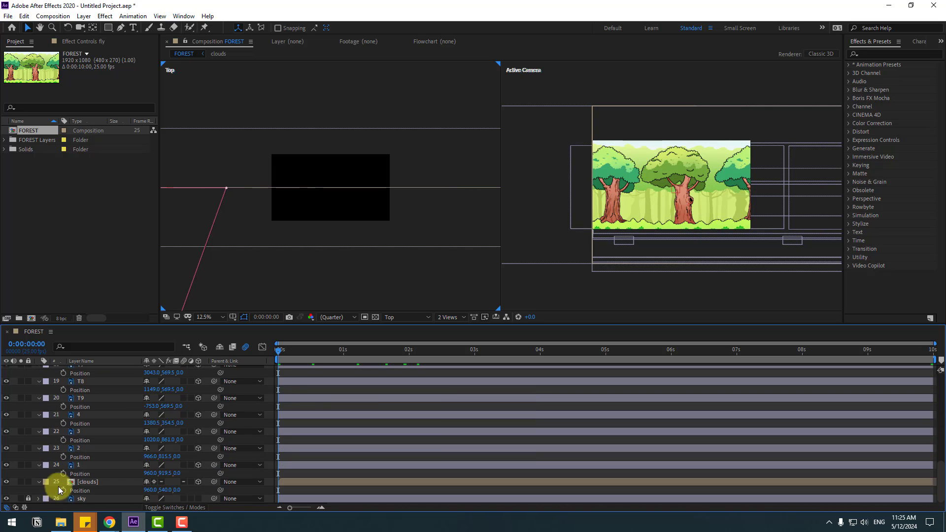
Push layer 1 back to Z 24150 and zoom the Top view to 1%.
click(78, 465)
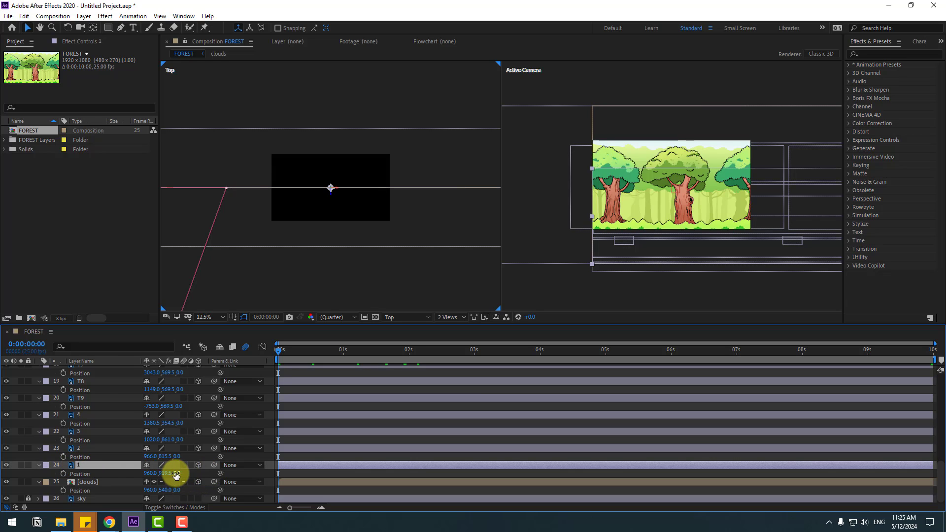
drag(175, 473, 262, 422)
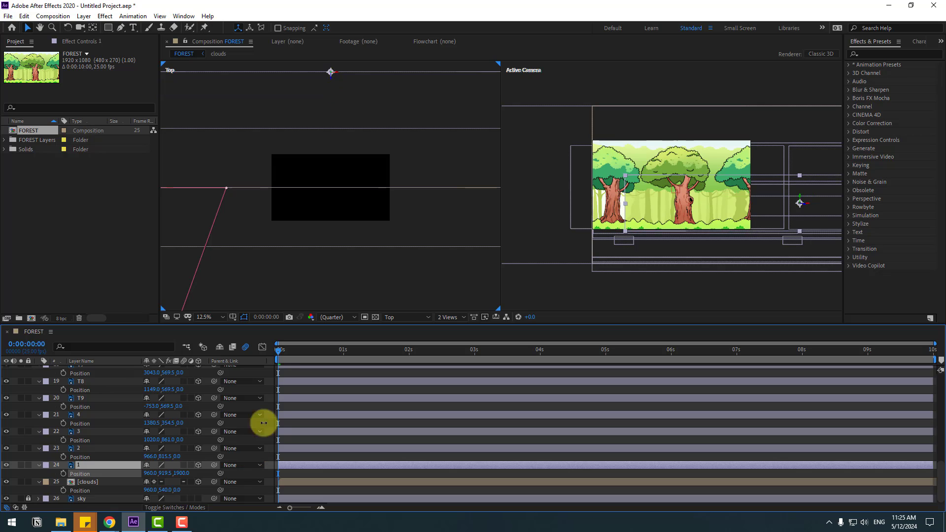
click(202, 318)
click(217, 340)
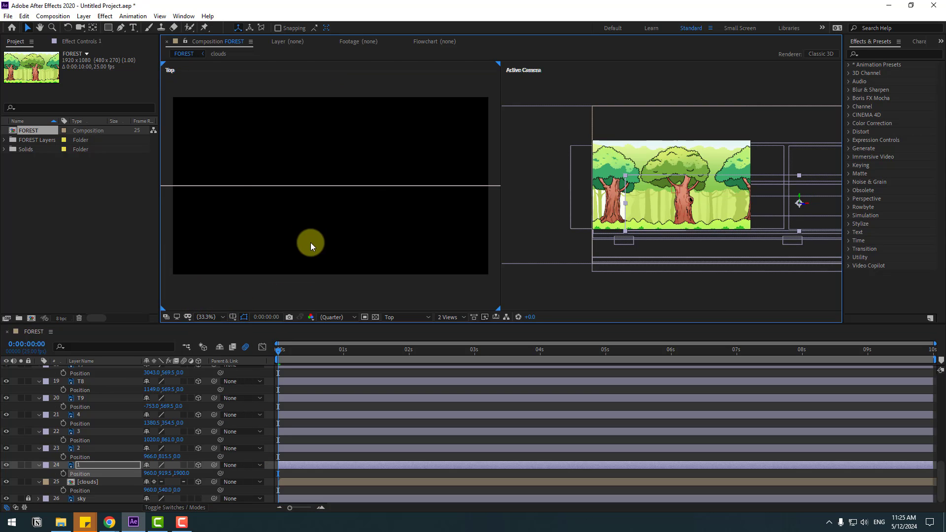
drag(270, 212, 270, 215)
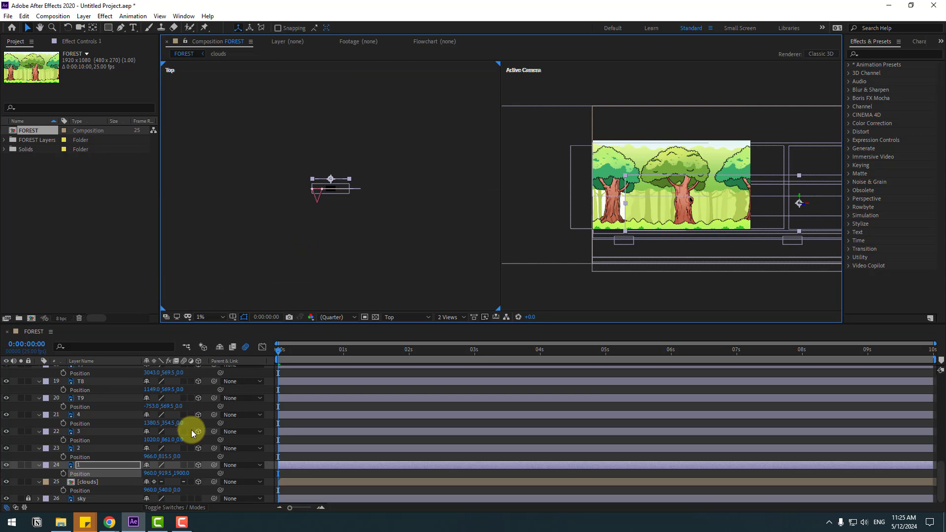
drag(185, 476, 945, 320)
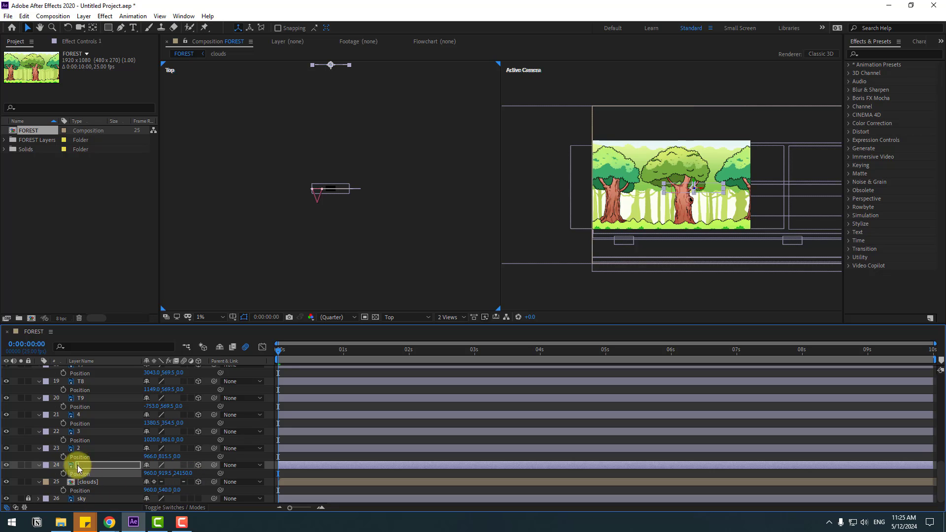
Push layers 2, 3 and 4 back to Z 20080, 14590 and 9159.
click(78, 448)
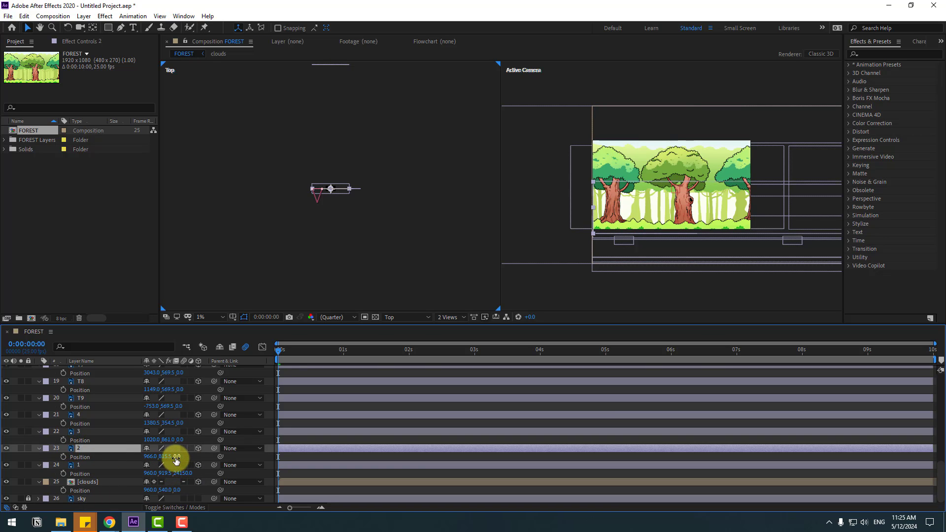
drag(176, 460, 422, 401)
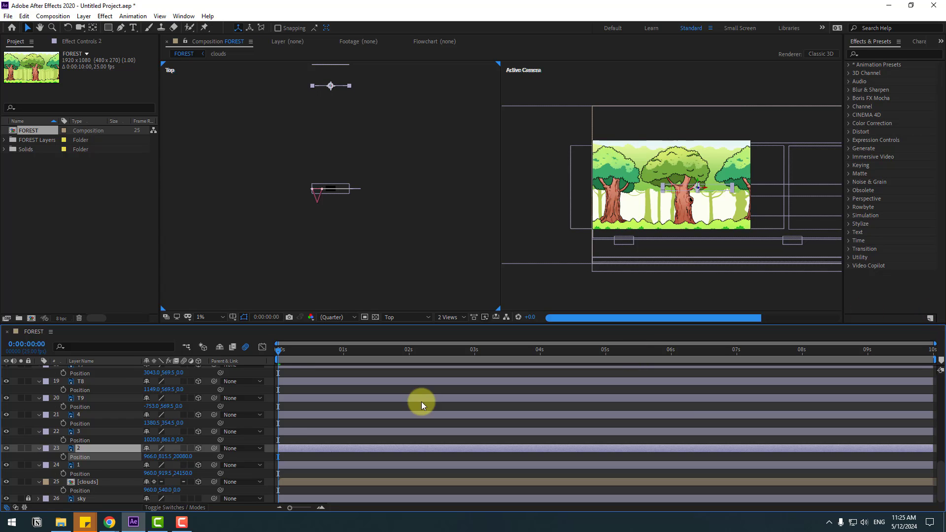
click(84, 451)
click(73, 433)
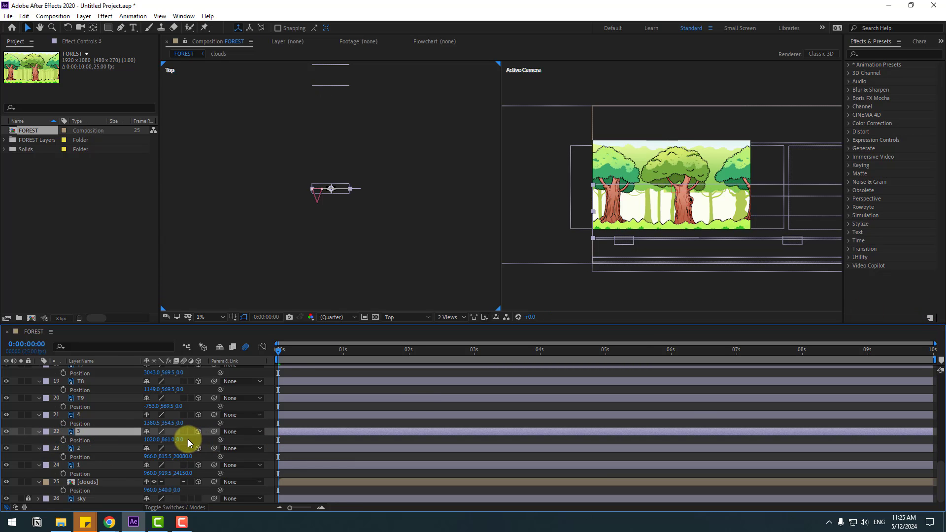
drag(184, 440, 777, 315)
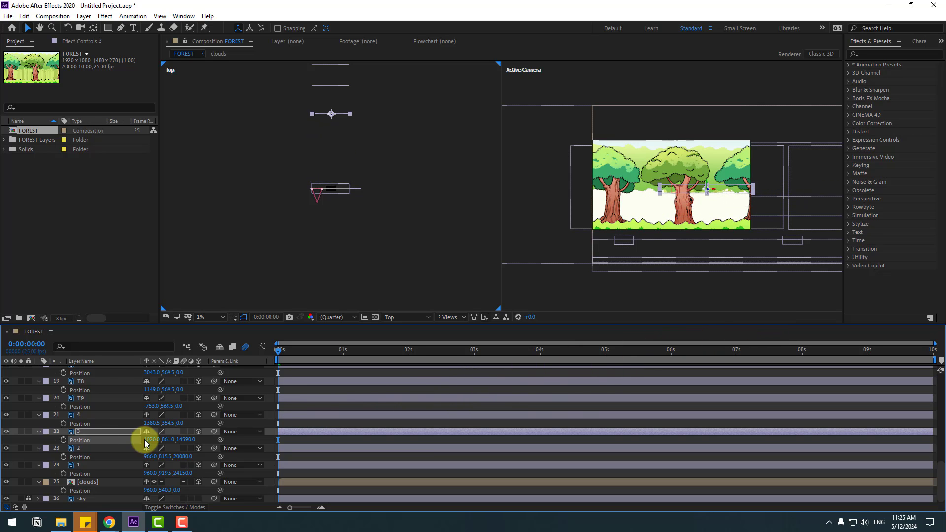
click(77, 415)
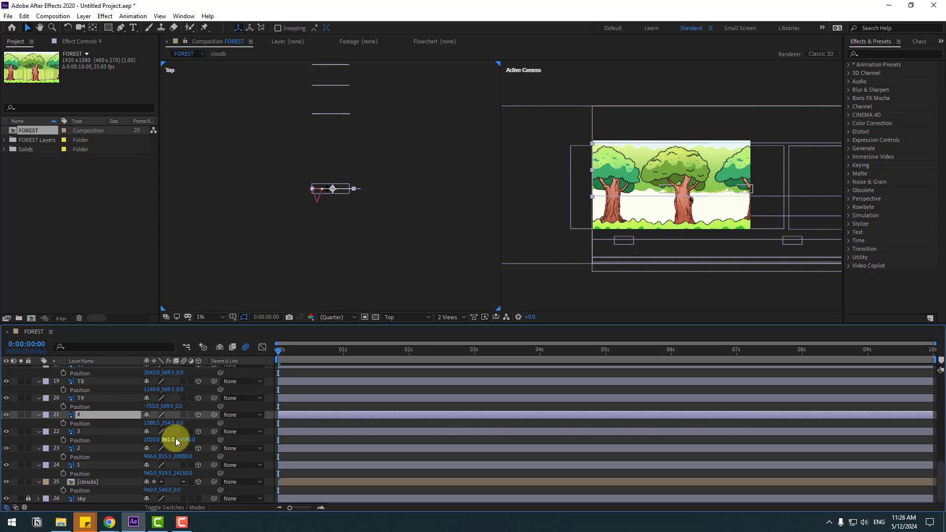
drag(183, 427, 854, 291)
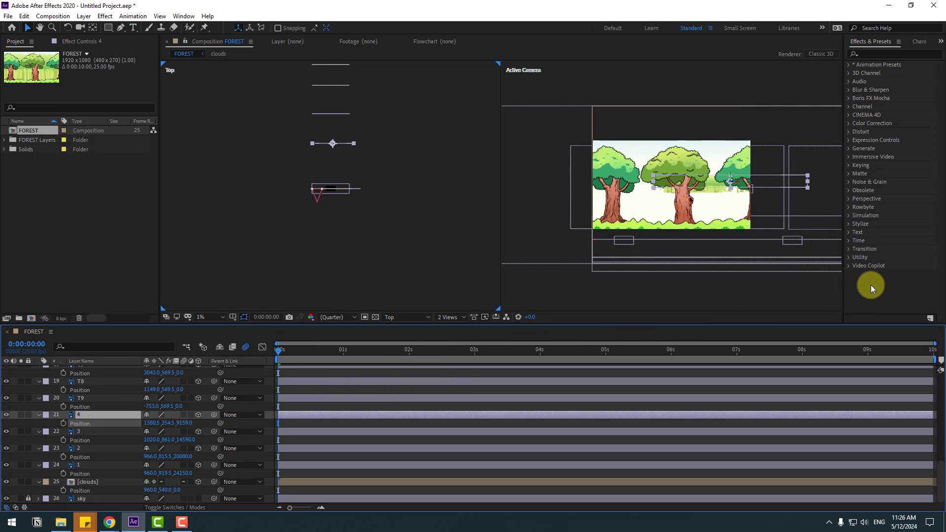
key(Return)
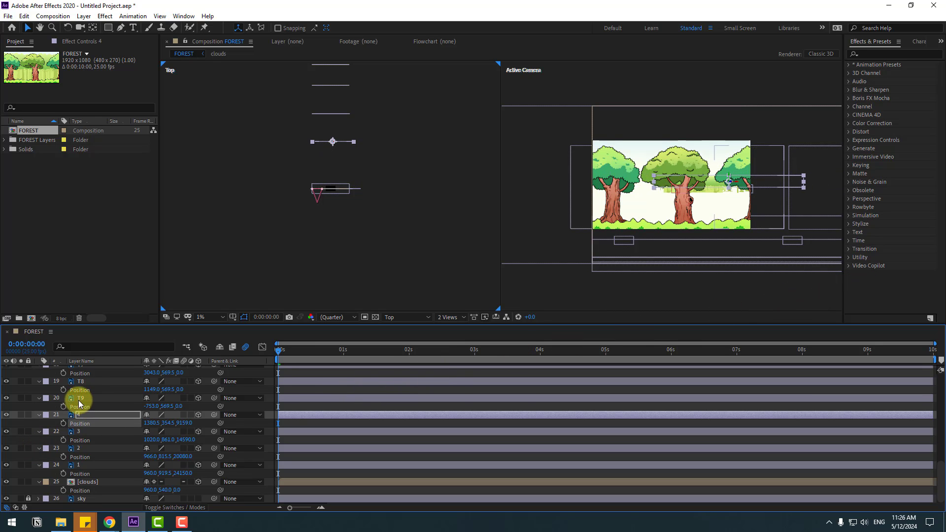
click(79, 398)
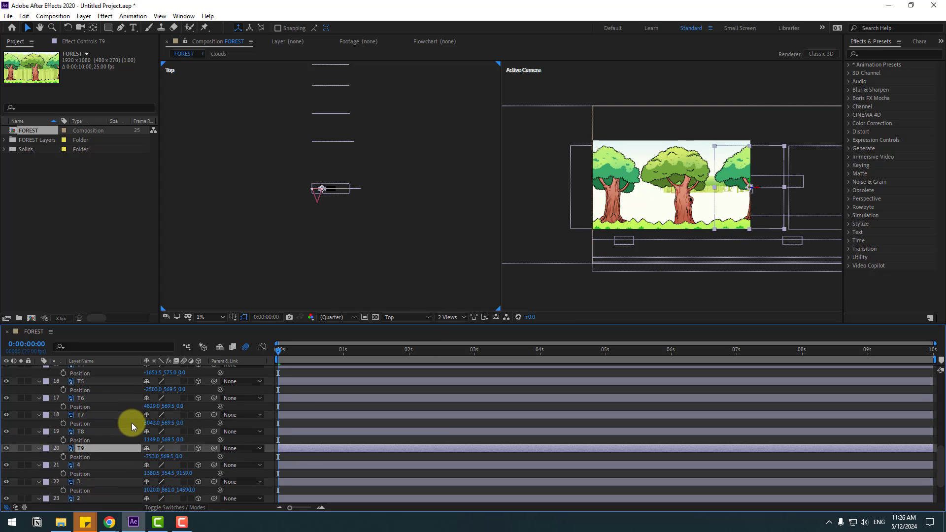
Push green, green_2 and soil back in depth, green_2 to Z 3050 and soil to 1840.
scroll(89, 444, up, 5)
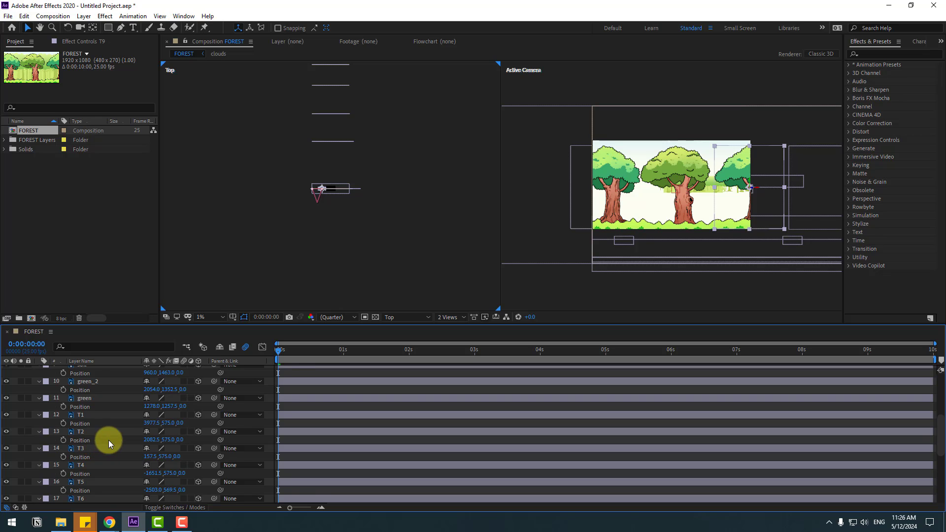
scroll(108, 440, up, 1)
click(83, 425)
click(84, 433)
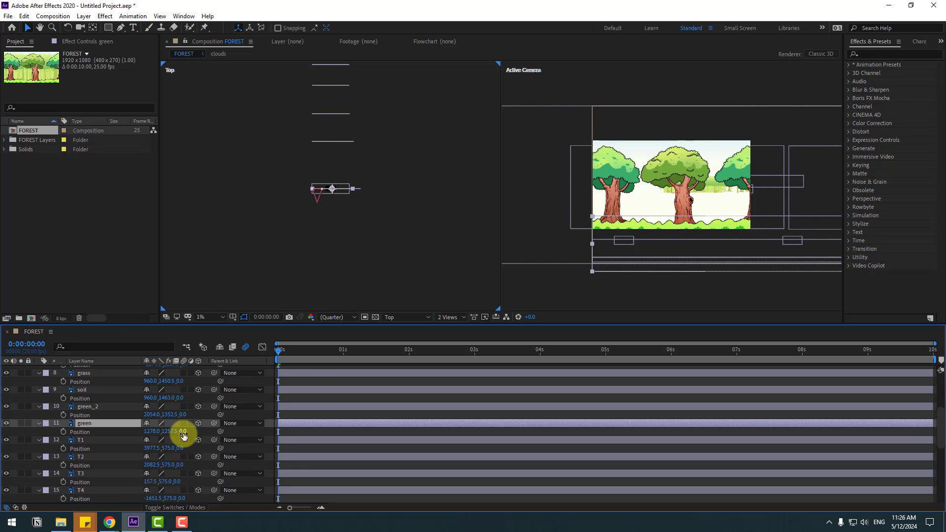
drag(181, 432, 409, 381)
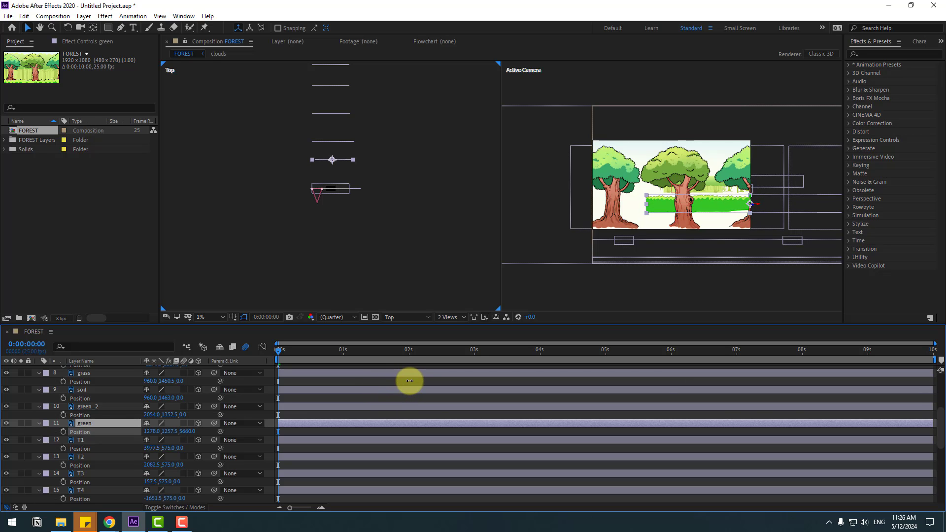
click(85, 407)
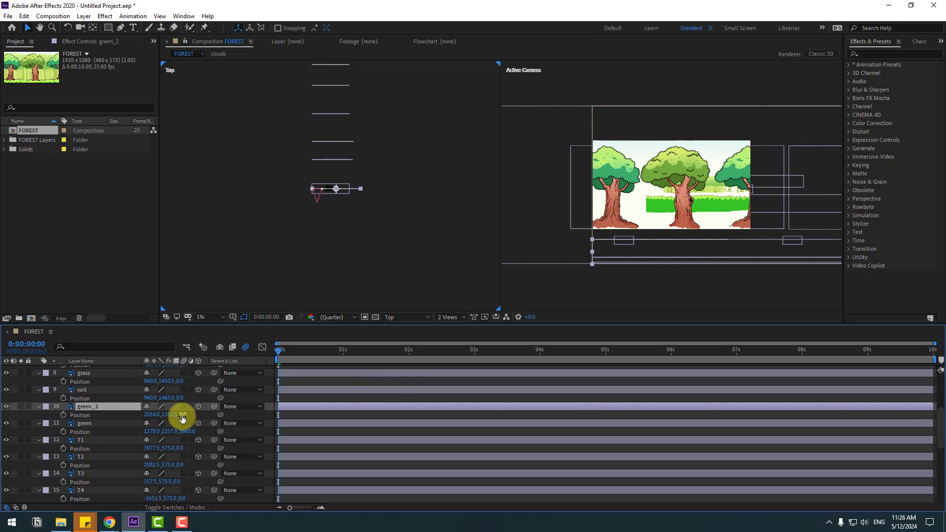
drag(182, 418, 288, 393)
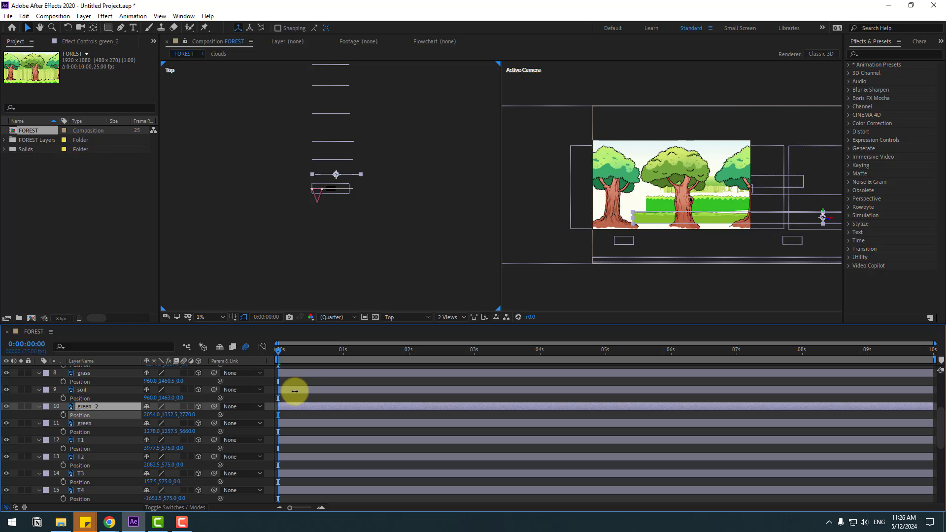
drag(295, 391, 302, 387)
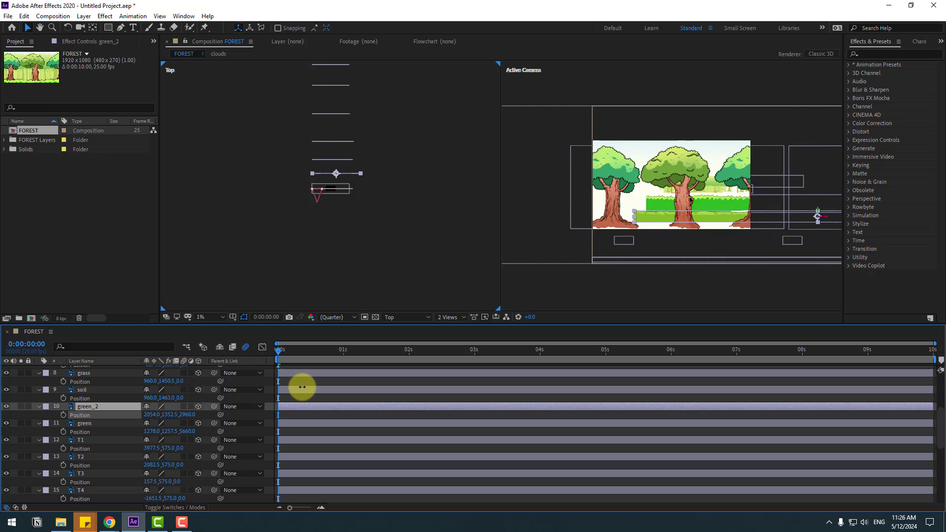
click(80, 391)
drag(180, 397, 227, 380)
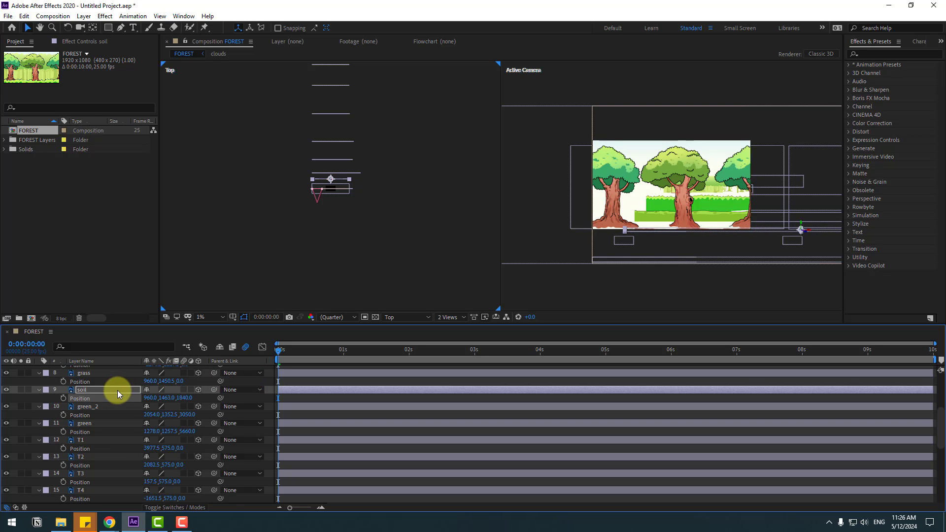
Push grass back to Z 2440 and rocks 1–4 together, rock-4 to Z 793.
scroll(118, 390, up, 3)
click(84, 424)
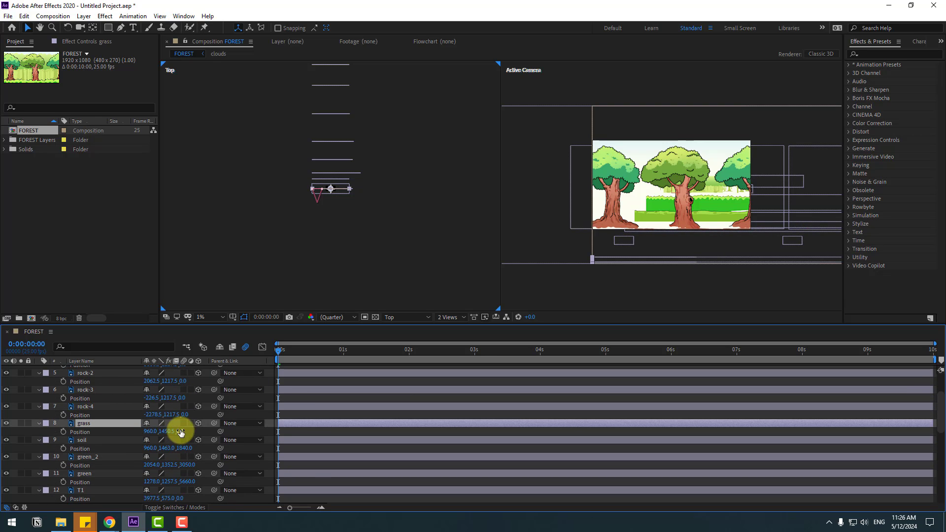
drag(180, 432, 227, 416)
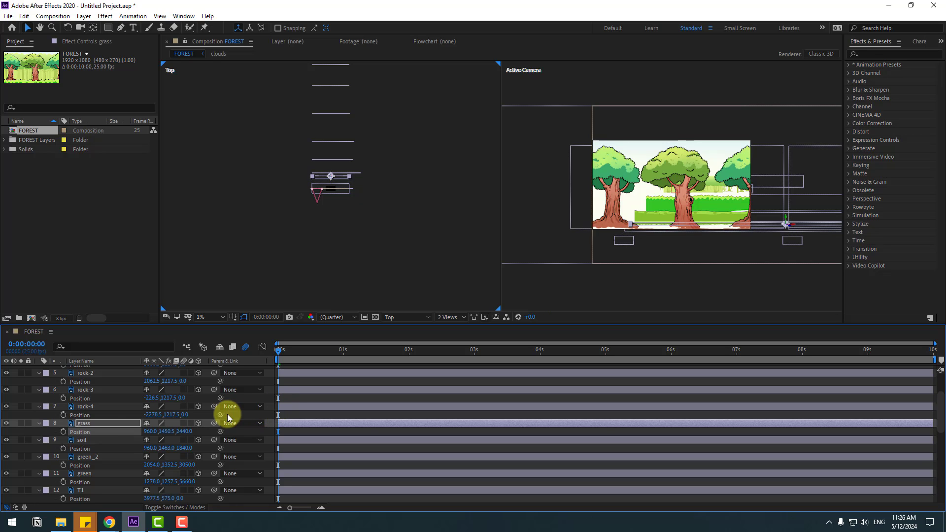
scroll(102, 439, up, 1)
click(87, 431)
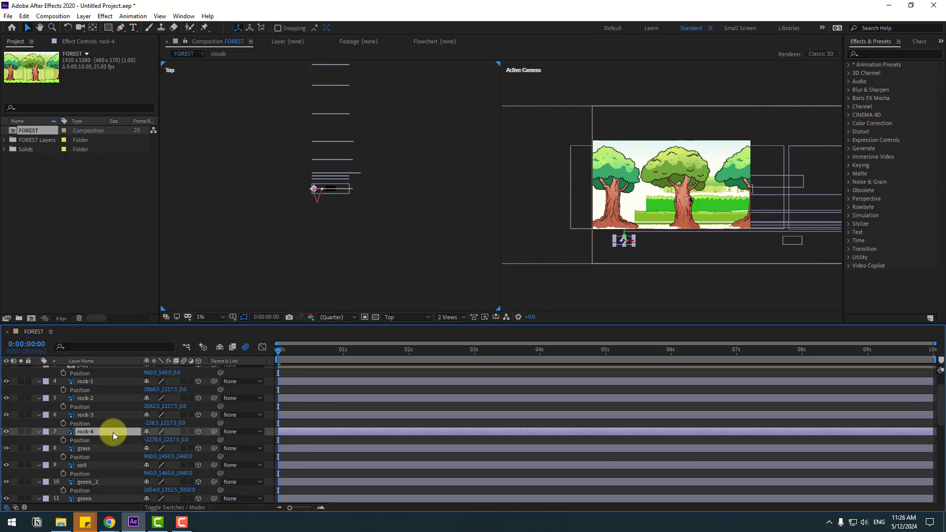
scroll(110, 432, up, 1)
shift+click(89, 407)
drag(184, 415, 516, 358)
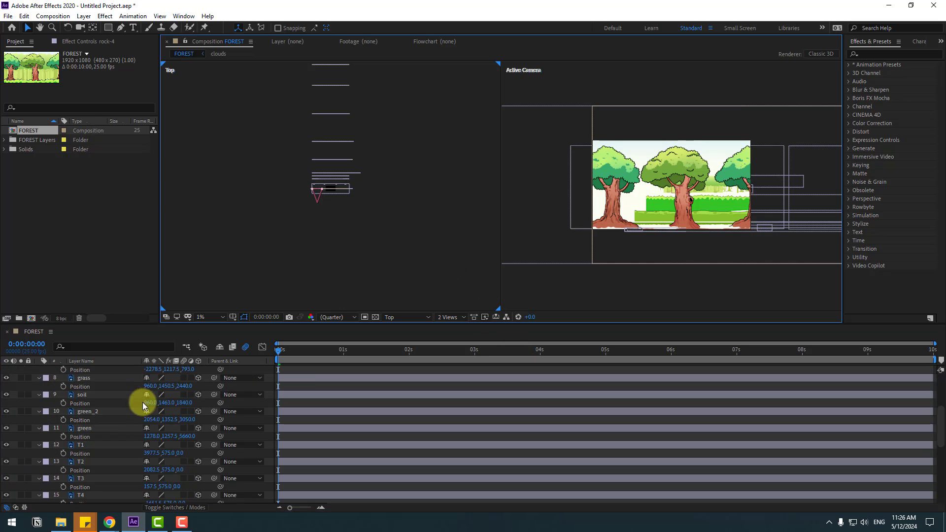
scroll(143, 403, down, 6)
Scale layer 1 to 477% and layer 2 to 451%, and enlarge layer 3.
click(77, 465)
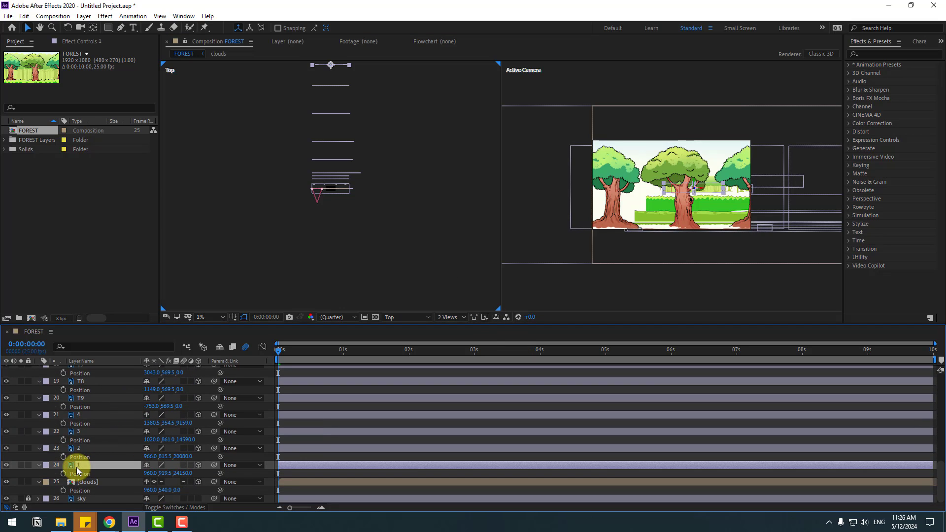
drag(159, 473, 318, 451)
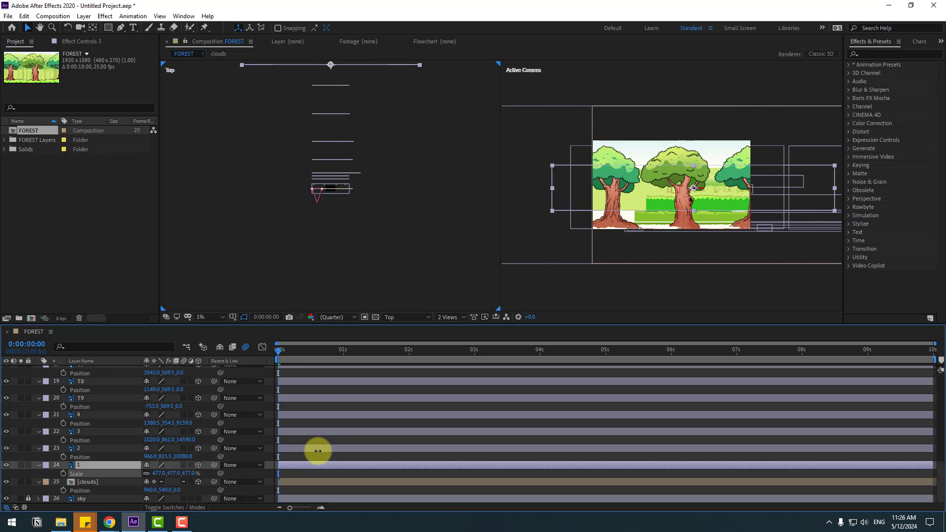
click(90, 449)
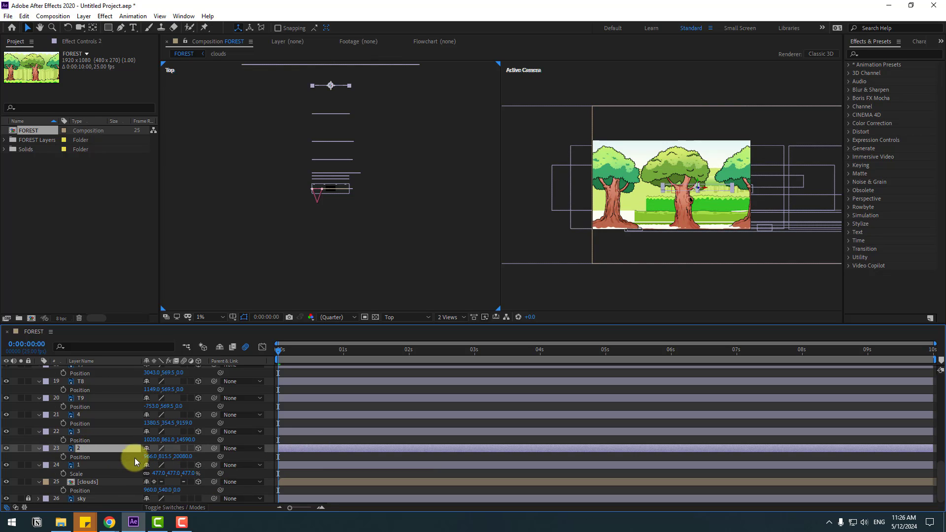
key(s)
drag(157, 460, 301, 429)
click(99, 433)
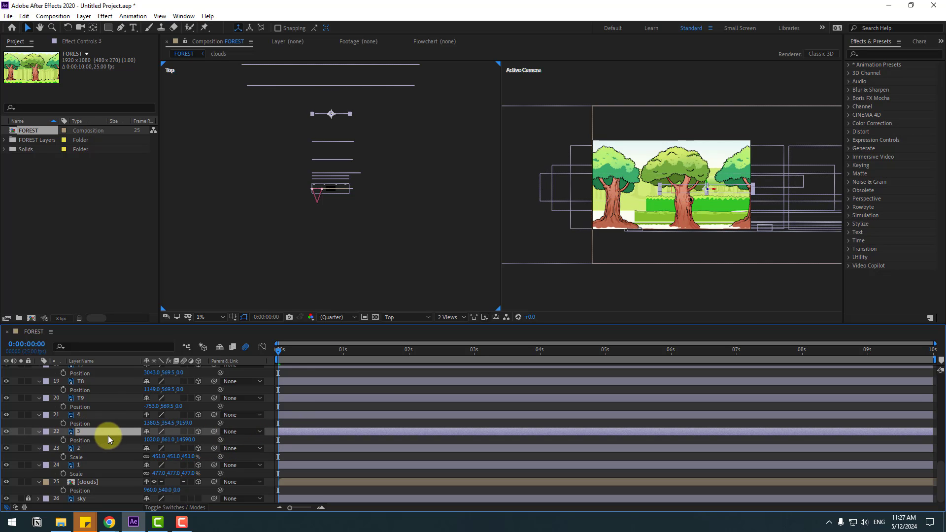
key(s)
drag(163, 441, 292, 413)
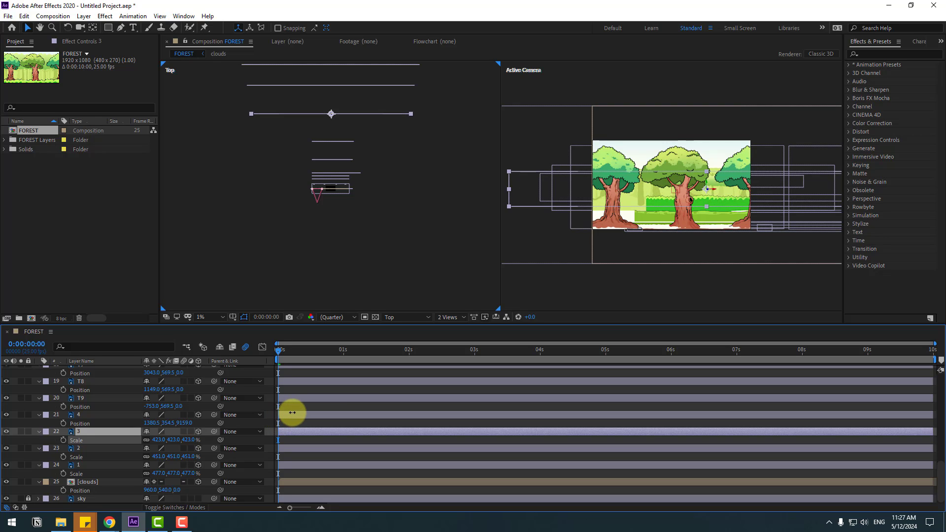
Switch the viewer to a single view fit to the composition.
click(442, 318)
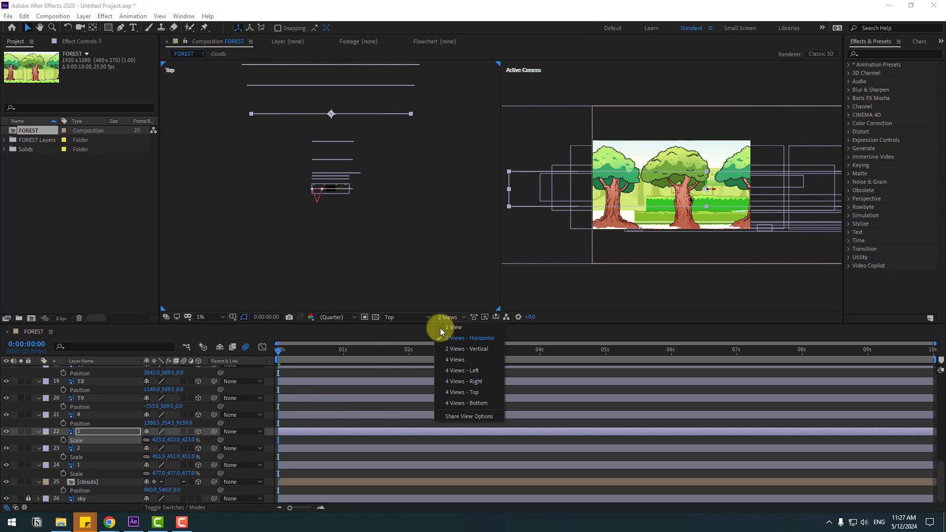
click(453, 329)
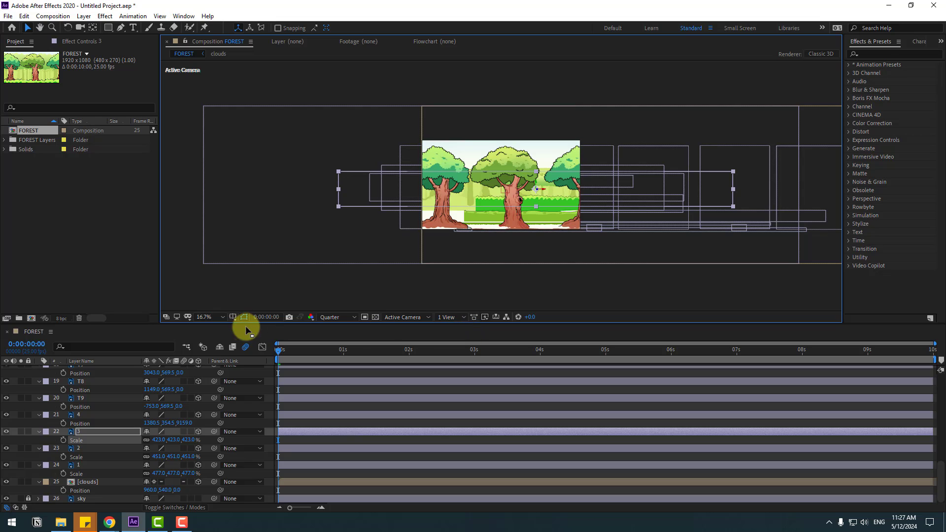
click(216, 318)
click(216, 338)
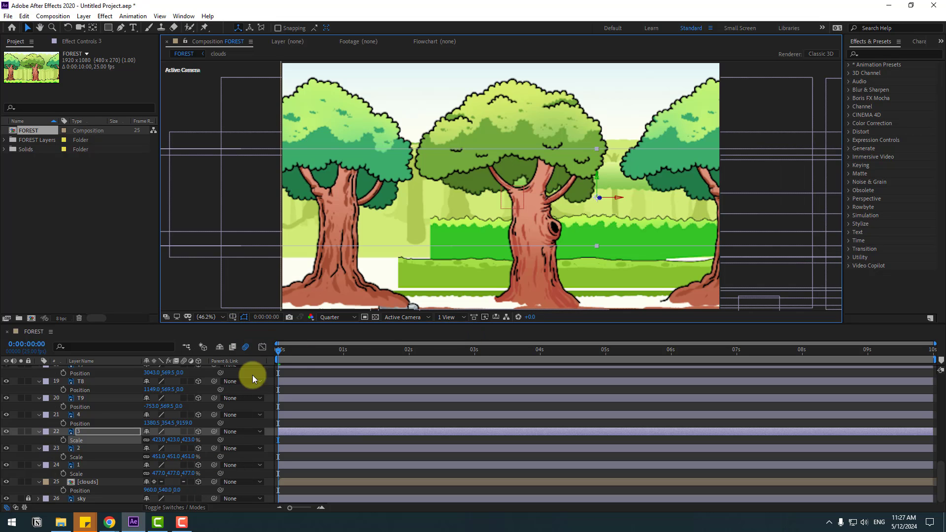
Finish scaling layer 3 to 442% and layer 4 to about 333%.
click(77, 432)
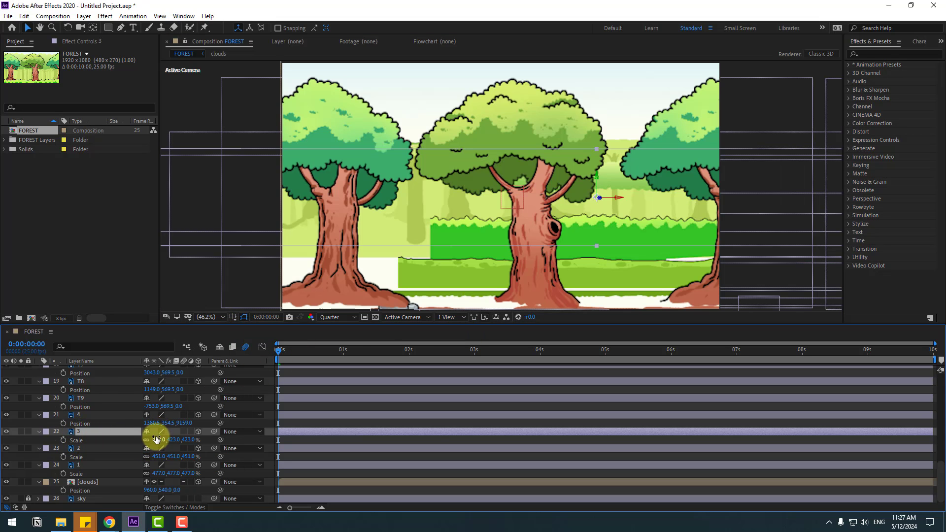
drag(155, 440, 168, 439)
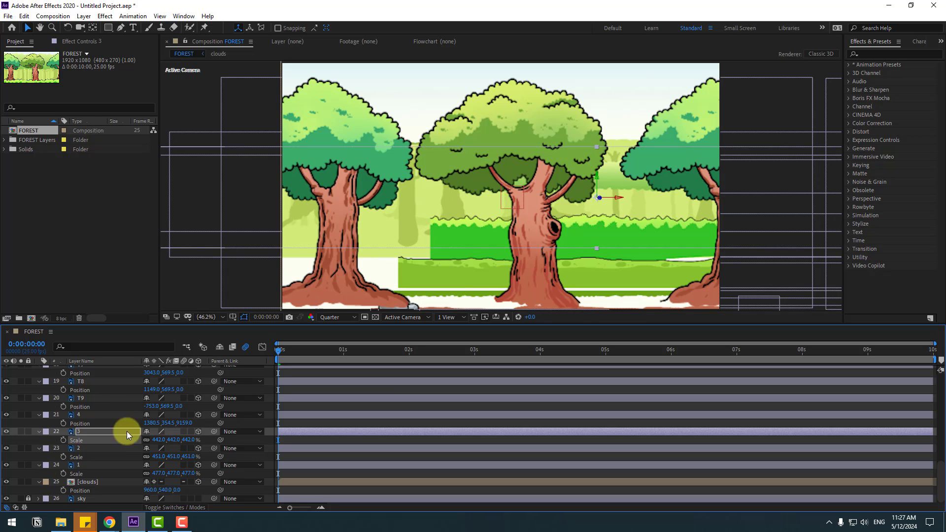
click(84, 415)
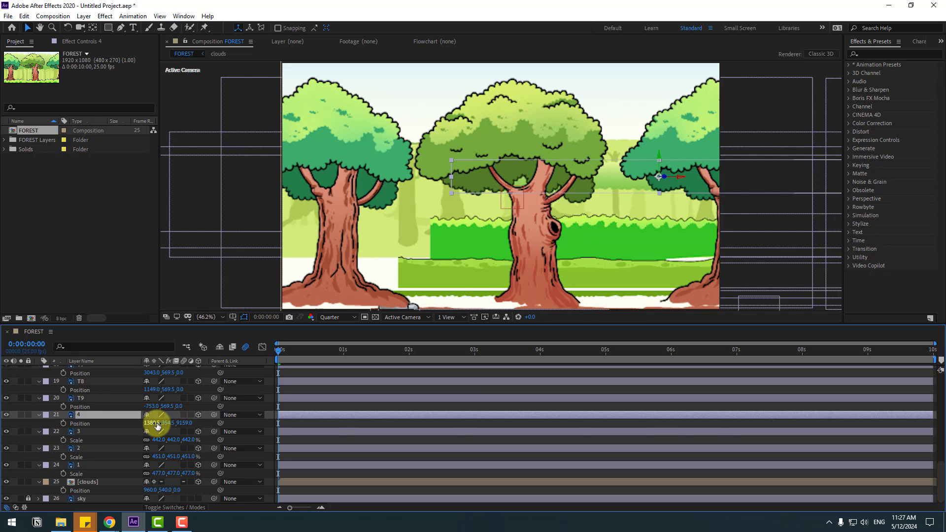
drag(159, 423, 249, 401)
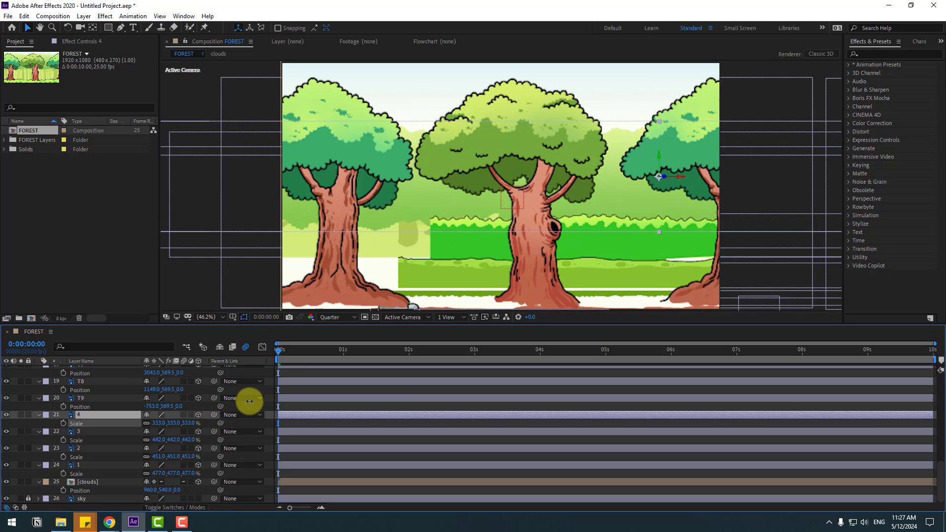
key(Return)
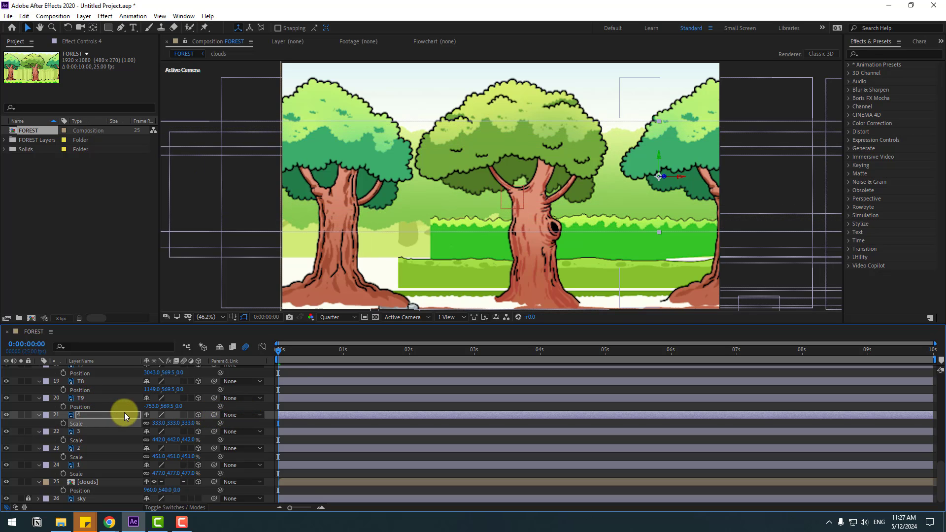
scroll(128, 418, up, 10)
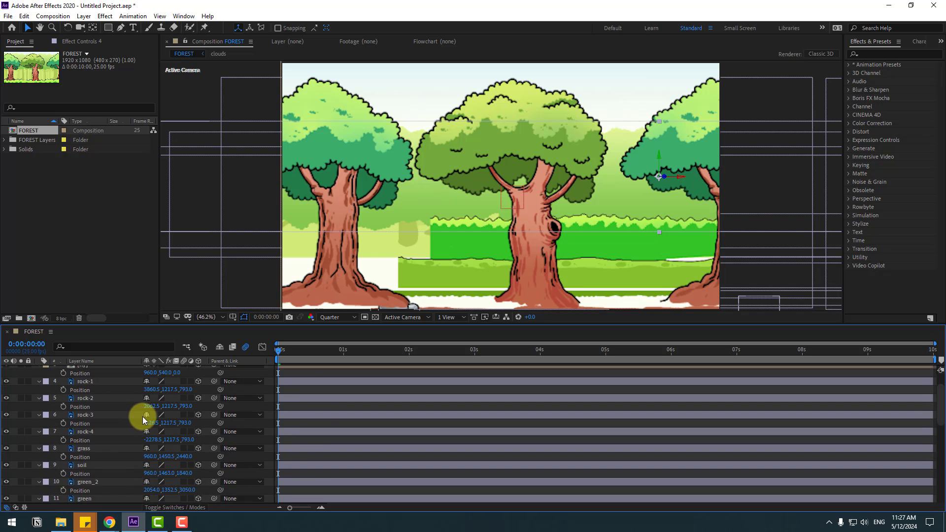
Scale grass to 181%, green_2 to 177% and green to 167%, enlarging soil too.
scroll(122, 434, down, 1)
click(83, 423)
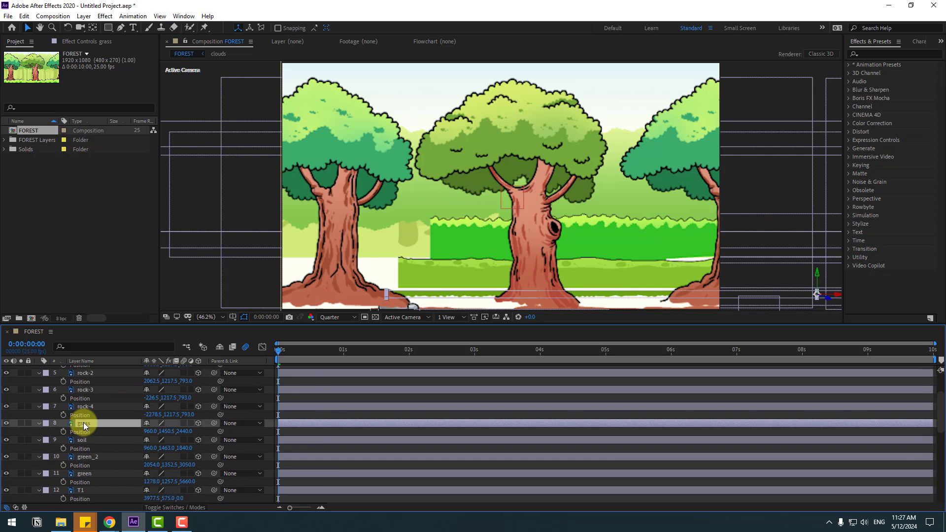
drag(154, 432, 189, 424)
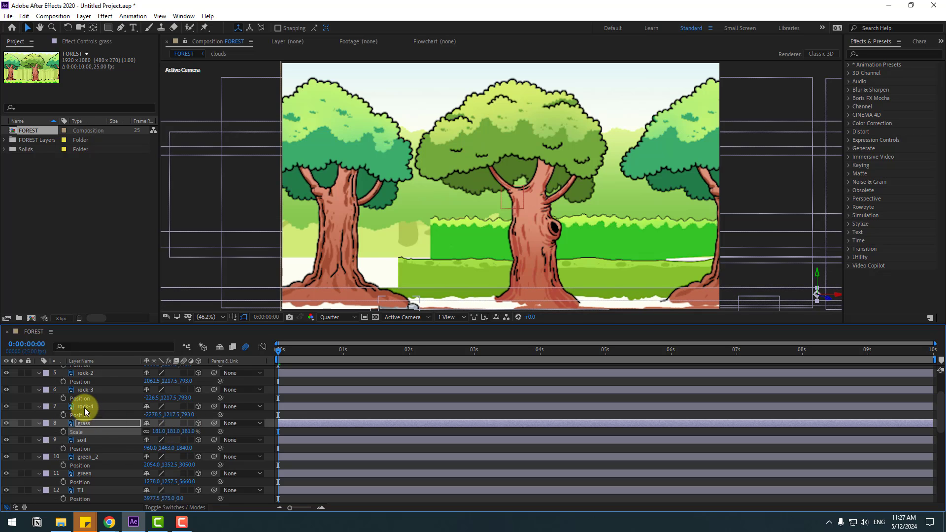
click(90, 441)
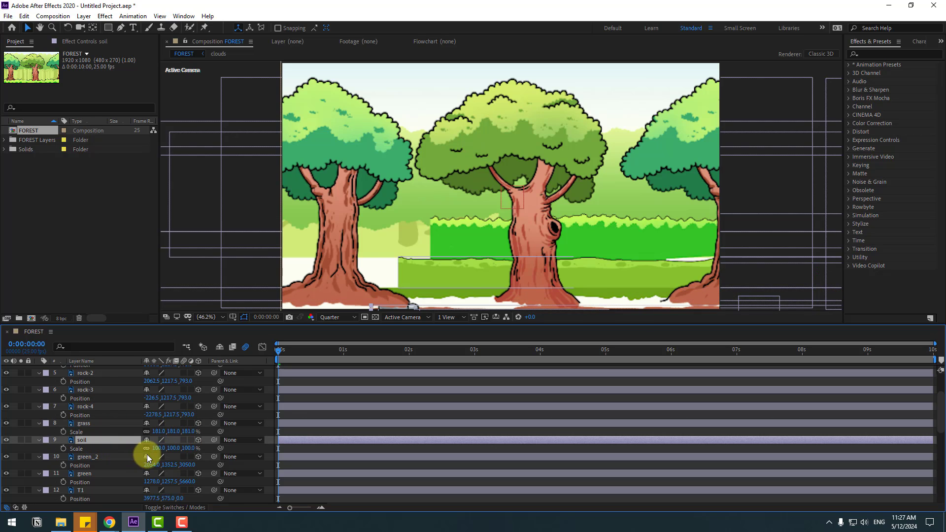
drag(156, 448, 193, 439)
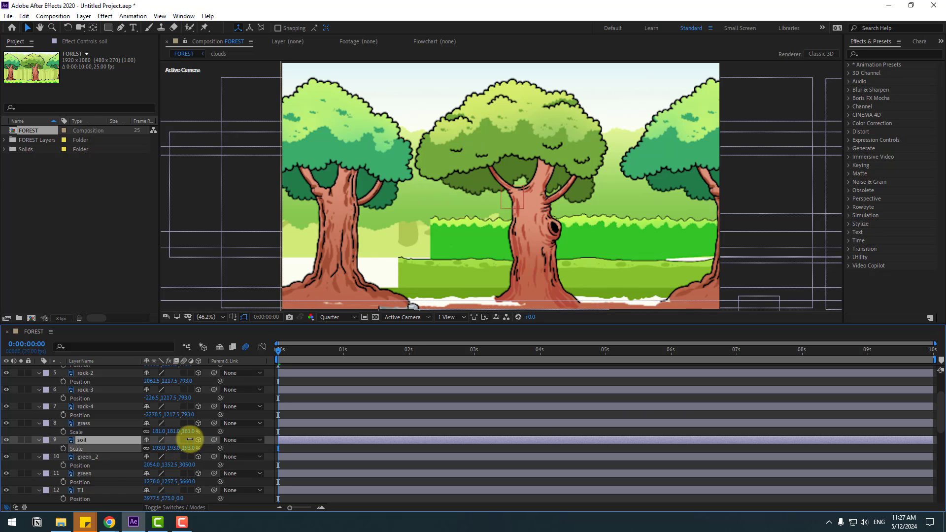
click(95, 458)
scroll(103, 463, down, 1)
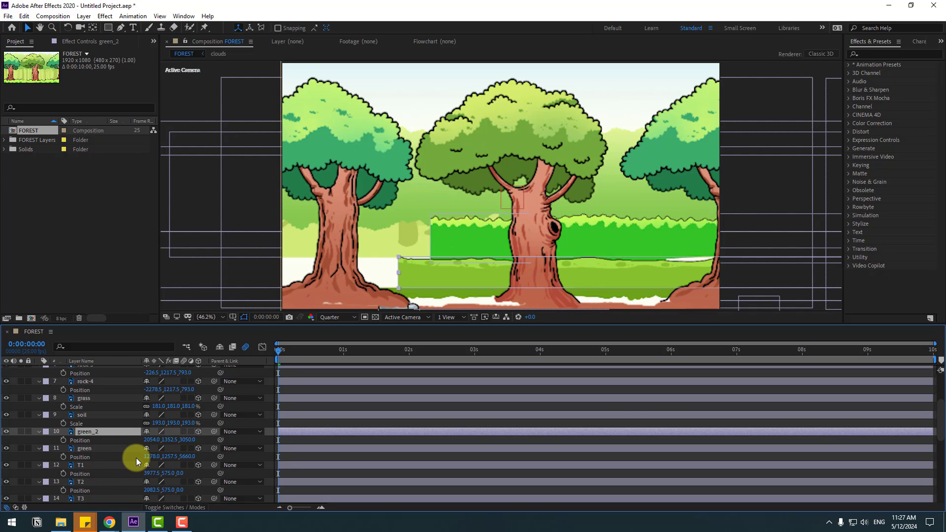
drag(153, 442, 185, 439)
click(85, 450)
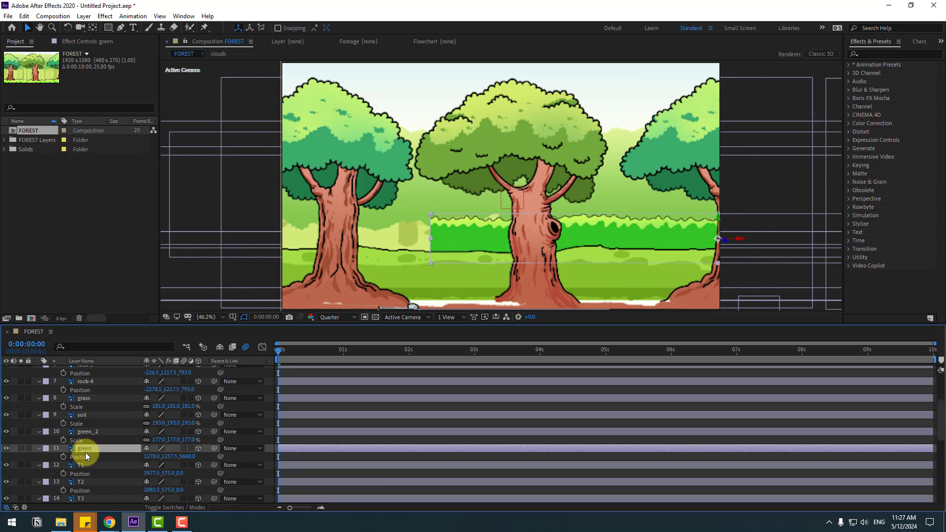
key(s)
drag(158, 456, 187, 453)
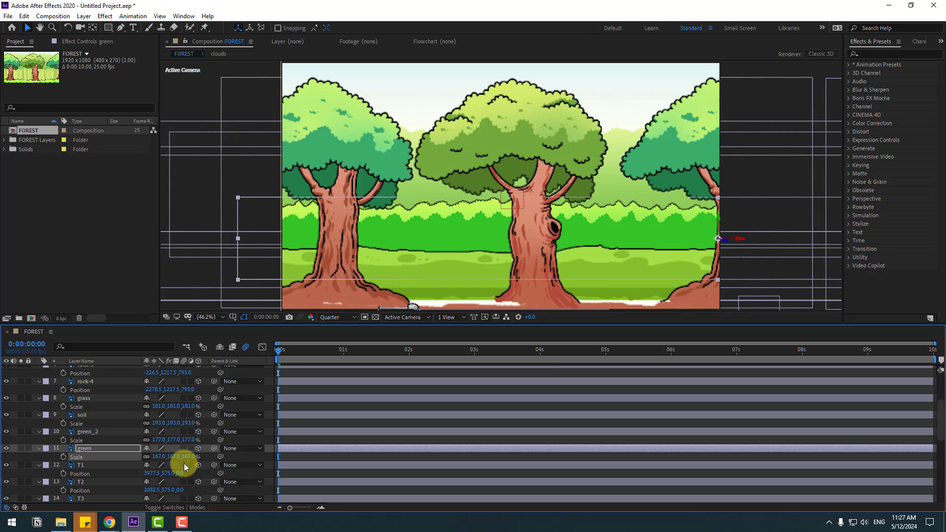
Enlarge the soil layer further to 456% on all axes.
drag(445, 253, 429, 270)
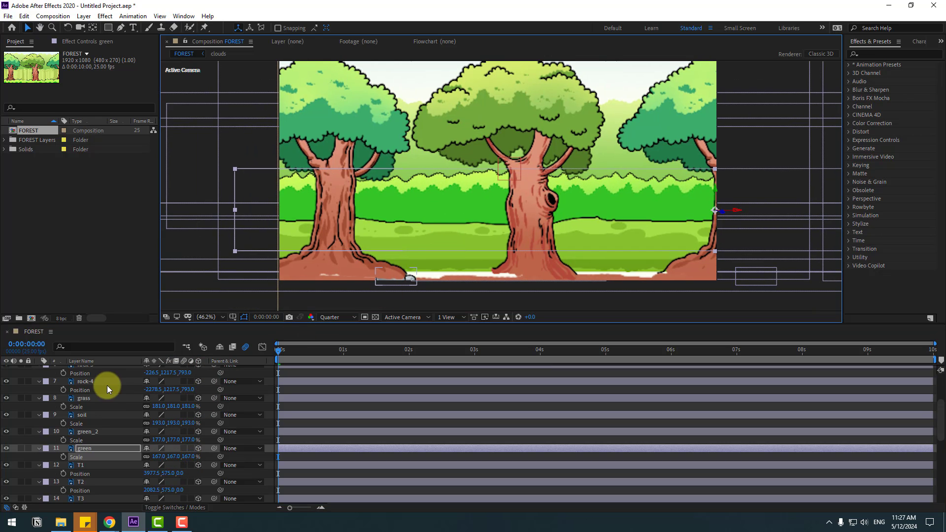
click(79, 414)
key(s)
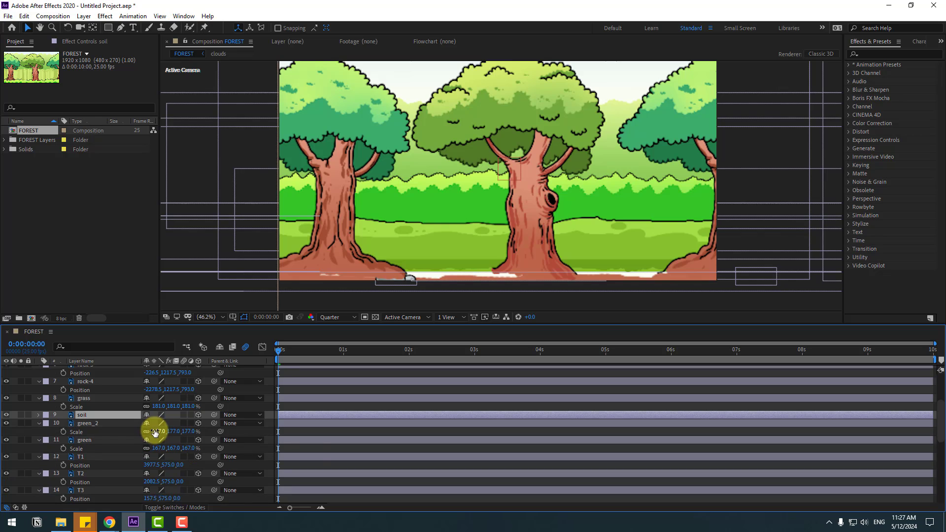
key(s)
drag(159, 423, 249, 389)
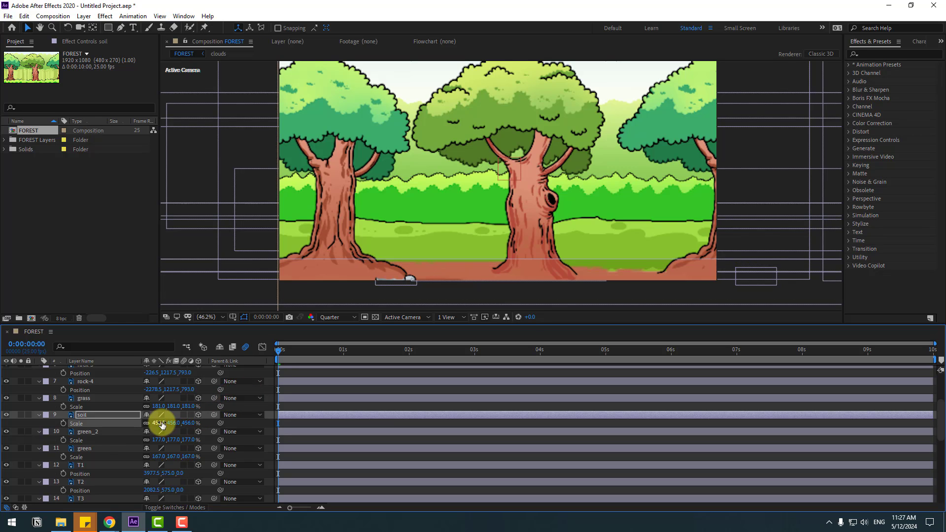
drag(162, 425, 162, 425)
click(96, 432)
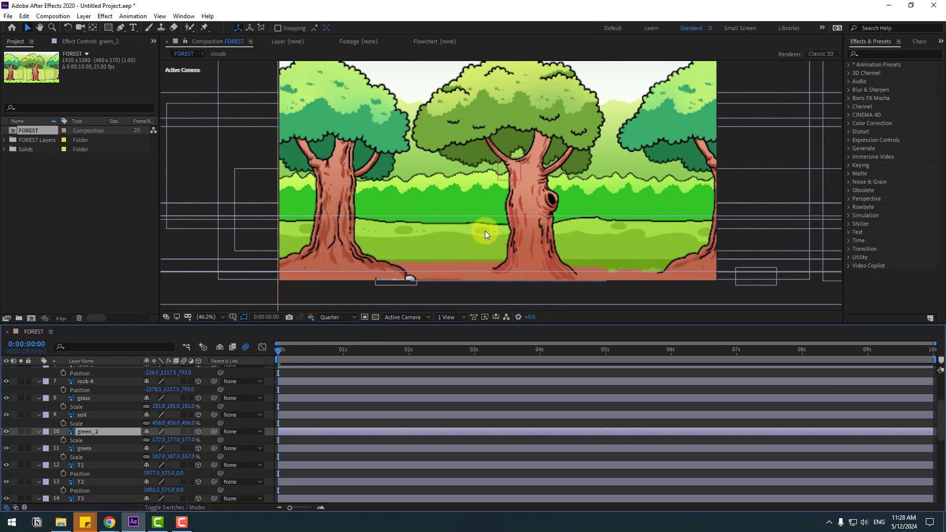
scroll(485, 231, down, 2)
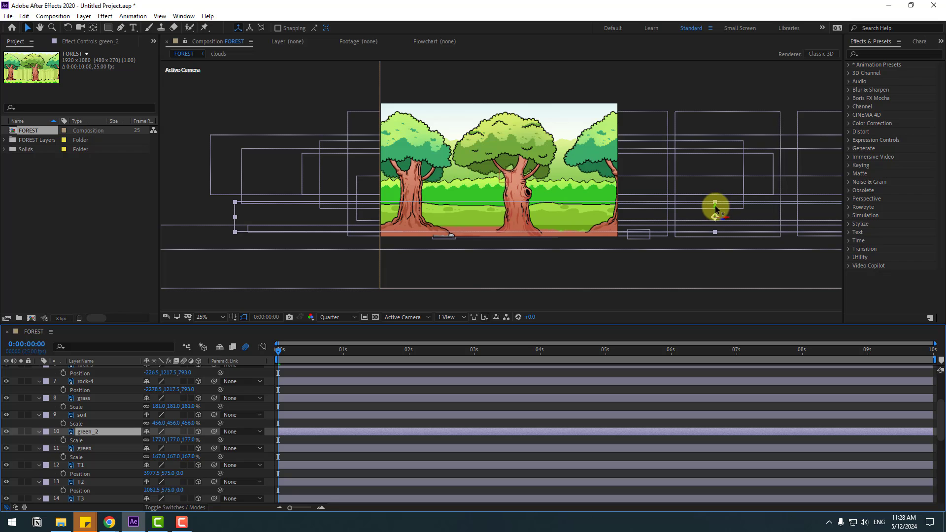
Nudge green_2 a few pixels lower and set the viewer magnification to Fit.
drag(717, 206, 716, 213)
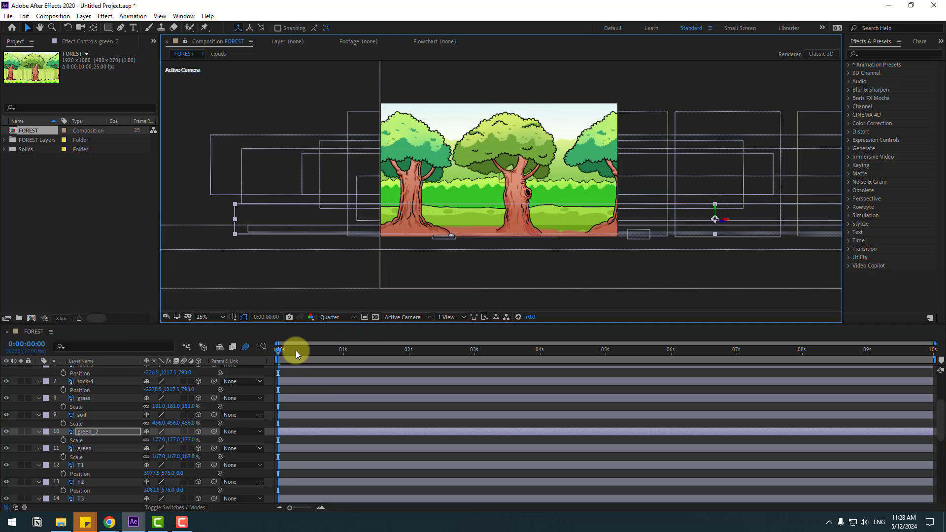
drag(295, 351, 462, 347)
click(202, 316)
click(221, 335)
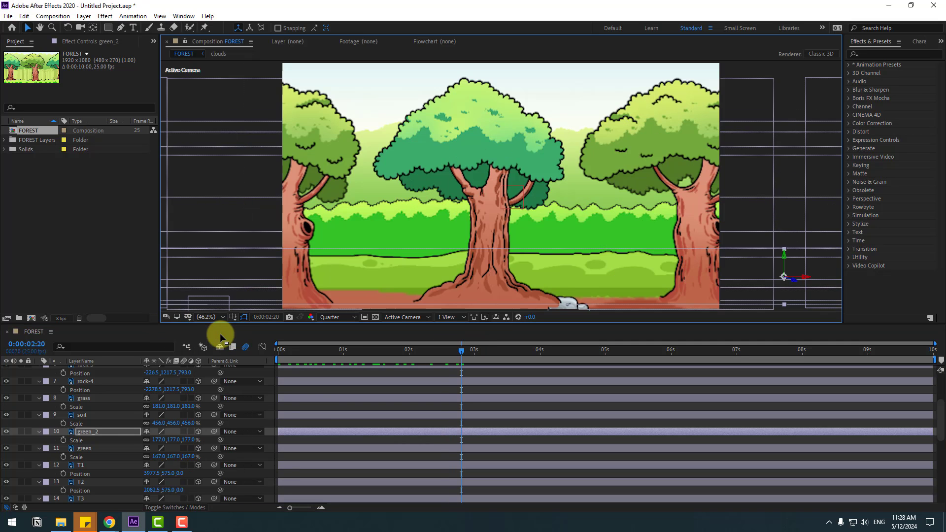
Play the forest camera pan preview, stop it, and select tree T1.
key(space)
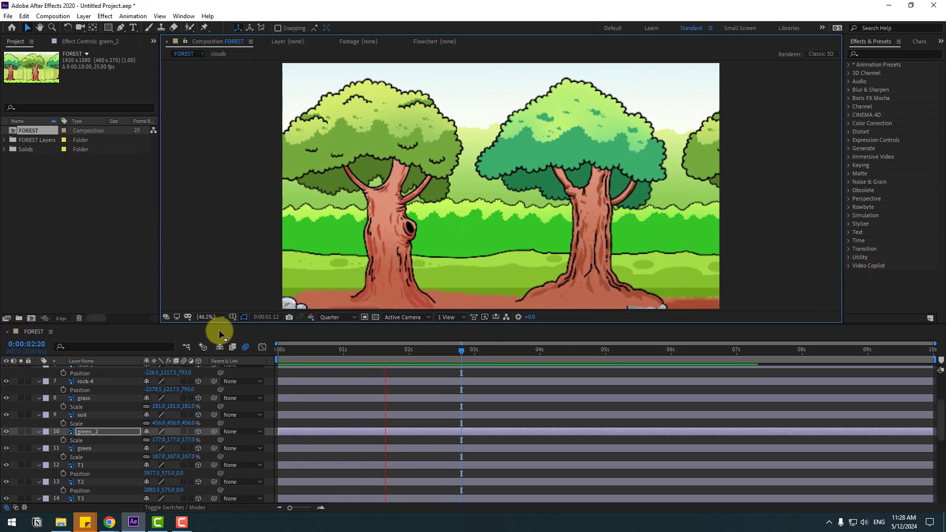
key(space)
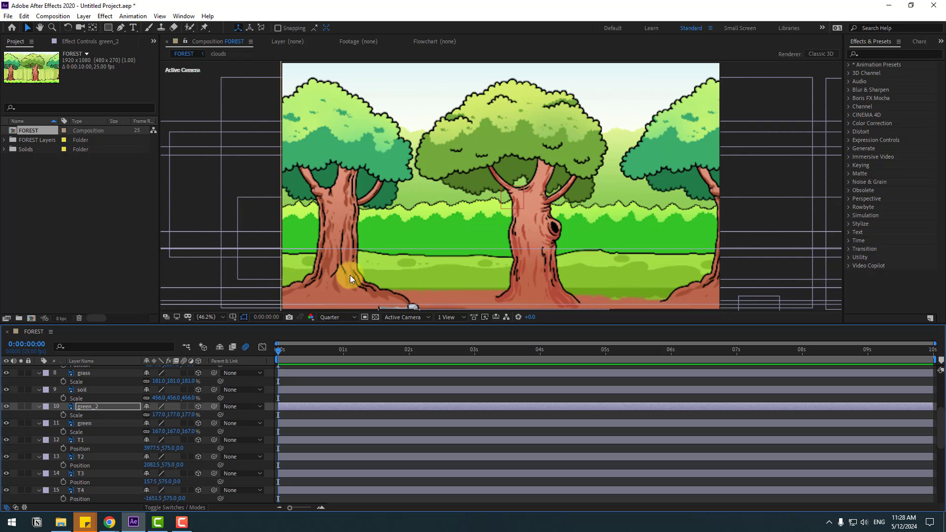
scroll(113, 416, down, 1)
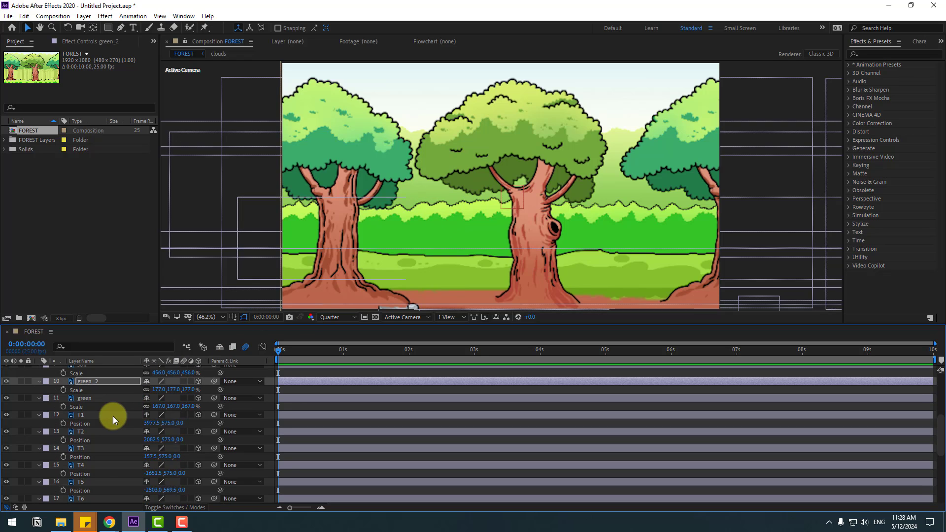
click(81, 416)
Move the current time to the composition's last frame.
scroll(428, 286, down, 6)
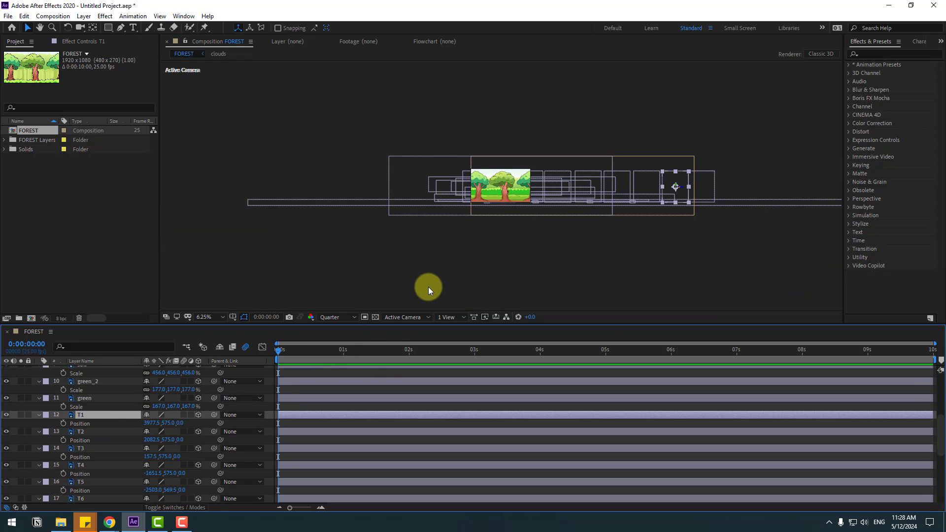
drag(296, 349, 453, 351)
drag(558, 353, 934, 353)
scroll(595, 255, up, 6)
scroll(595, 255, down, 2)
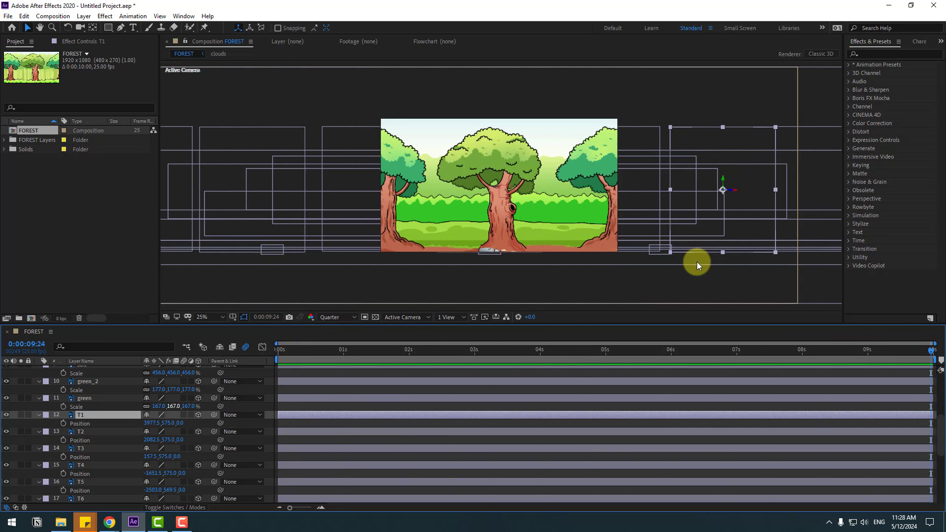
Bring T1 into the frame, pushed back and down to Position 3093.5, 927, 3790.
drag(737, 192, 289, 402)
drag(540, 190, 547, 216)
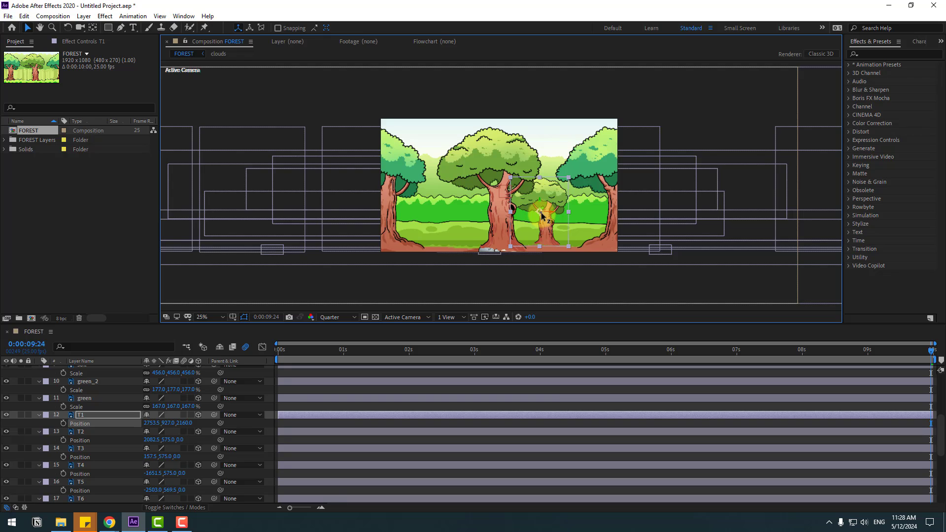
drag(185, 423, 295, 406)
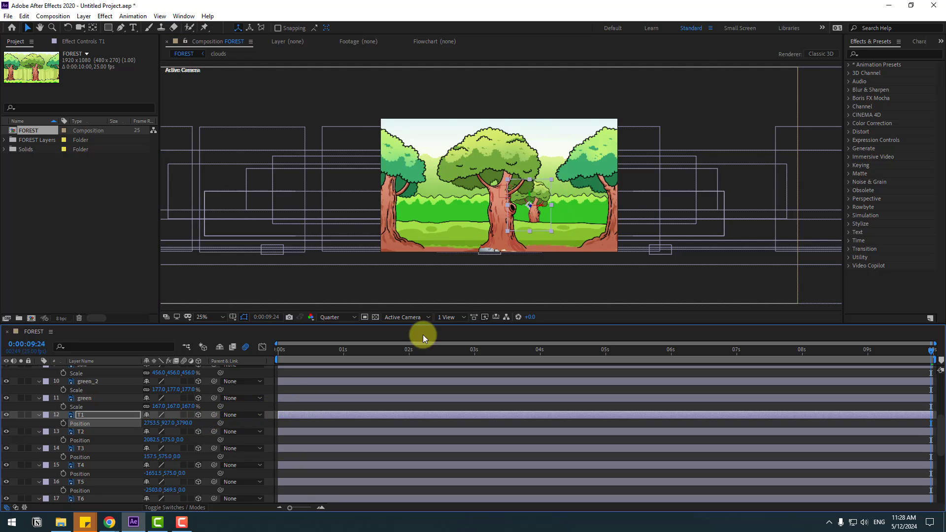
drag(542, 210, 601, 207)
click(78, 399)
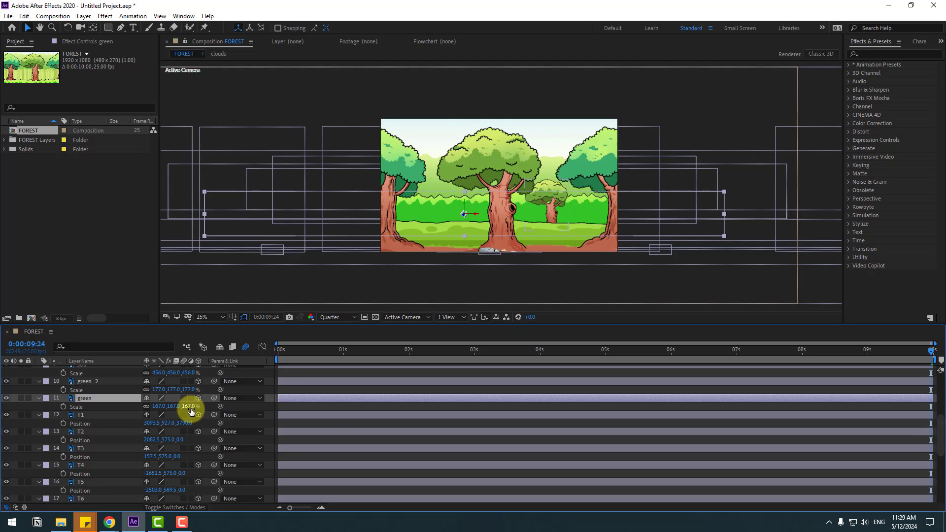
Scale the green bushes to 307% and push green_2 slightly further back.
drag(190, 408, 194, 405)
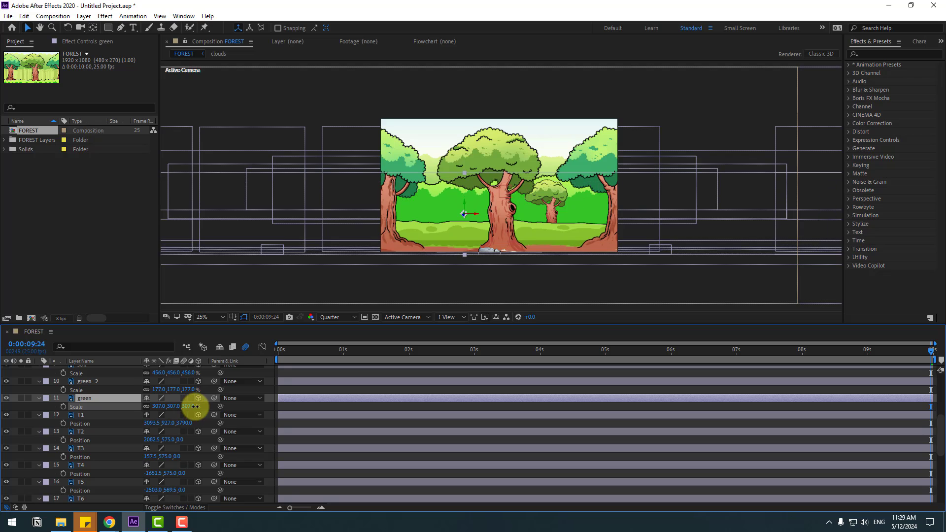
click(87, 382)
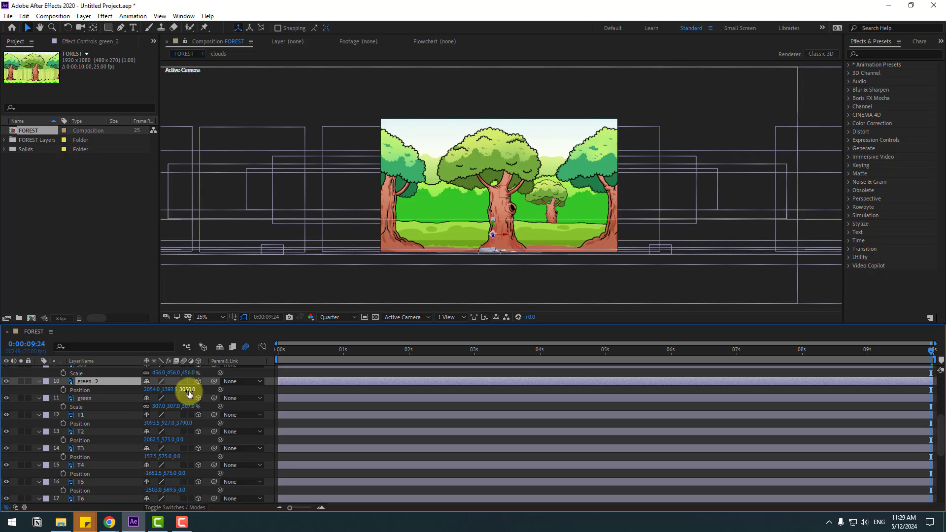
drag(188, 394, 28, 390)
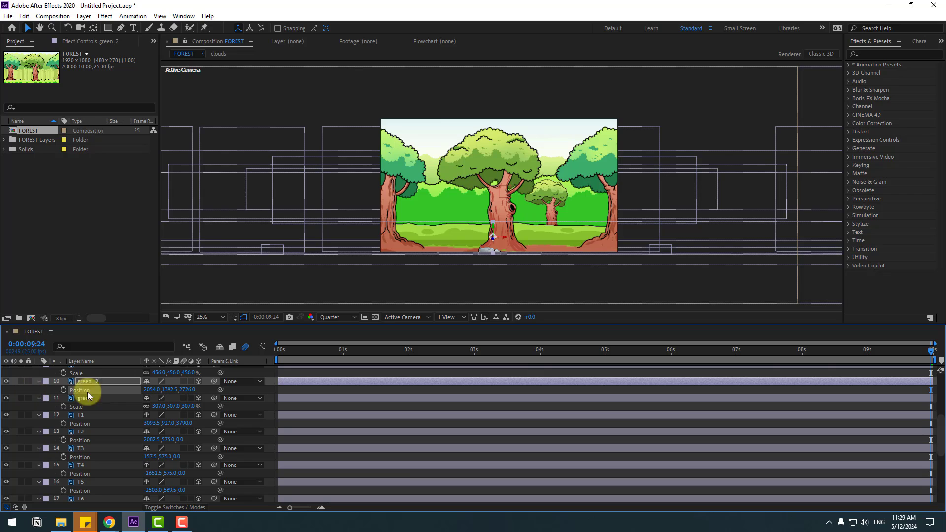
Push tree T2 back in depth, adjust its height, and scale it to 313%.
click(79, 434)
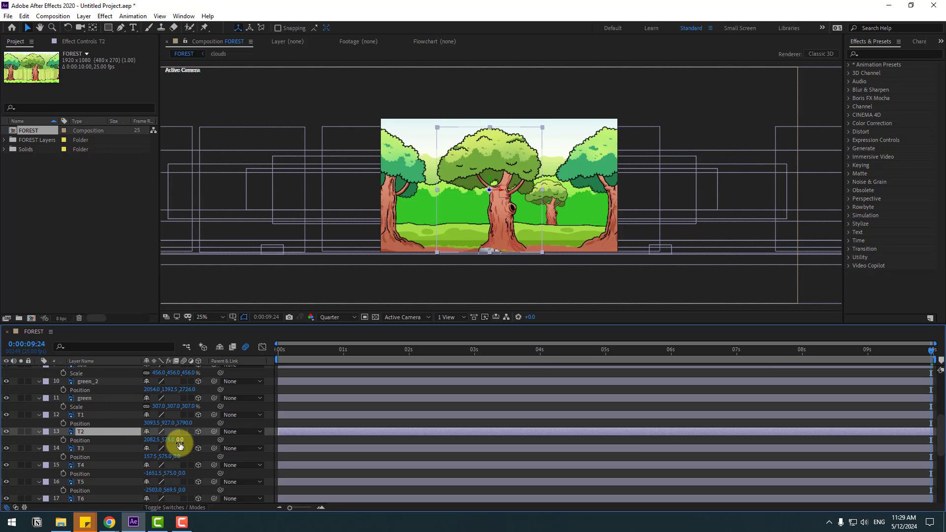
drag(180, 444, 472, 388)
click(517, 179)
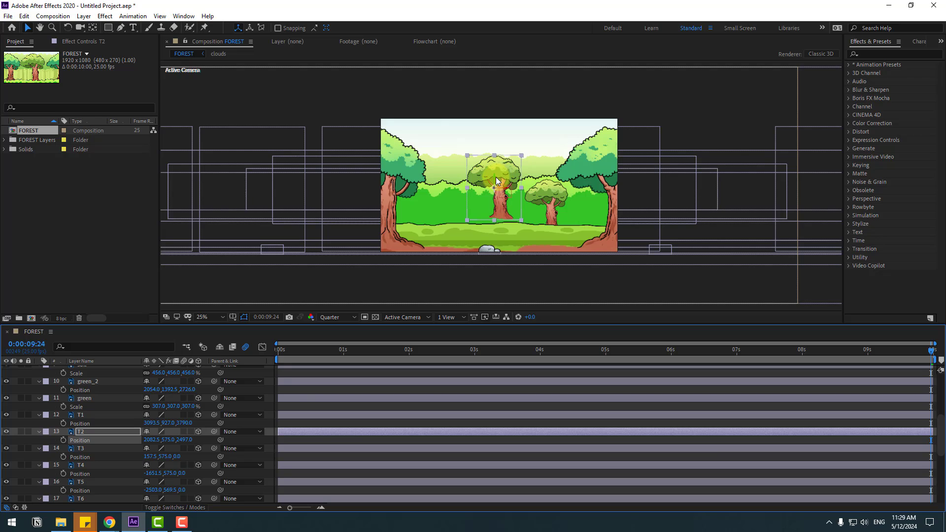
drag(495, 188, 495, 211)
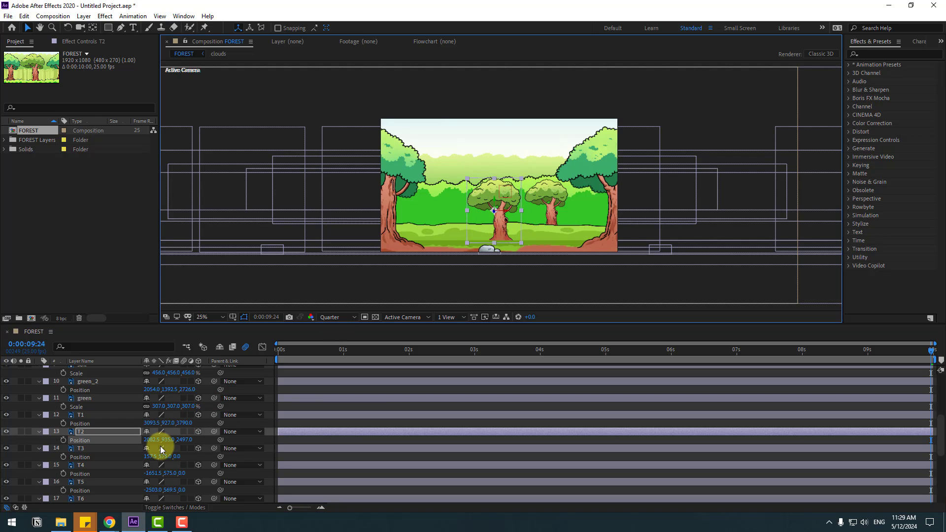
drag(178, 445, 508, 375)
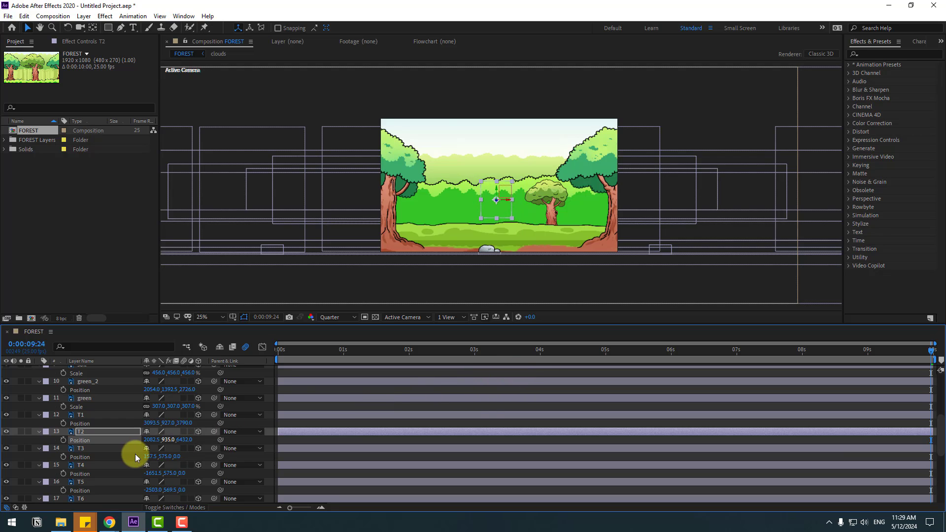
drag(160, 441, 499, 237)
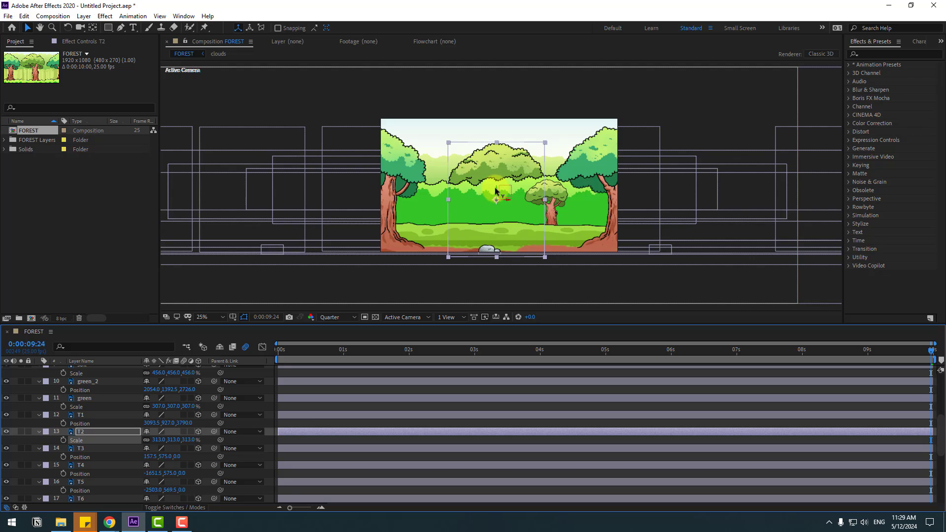
drag(496, 191, 494, 153)
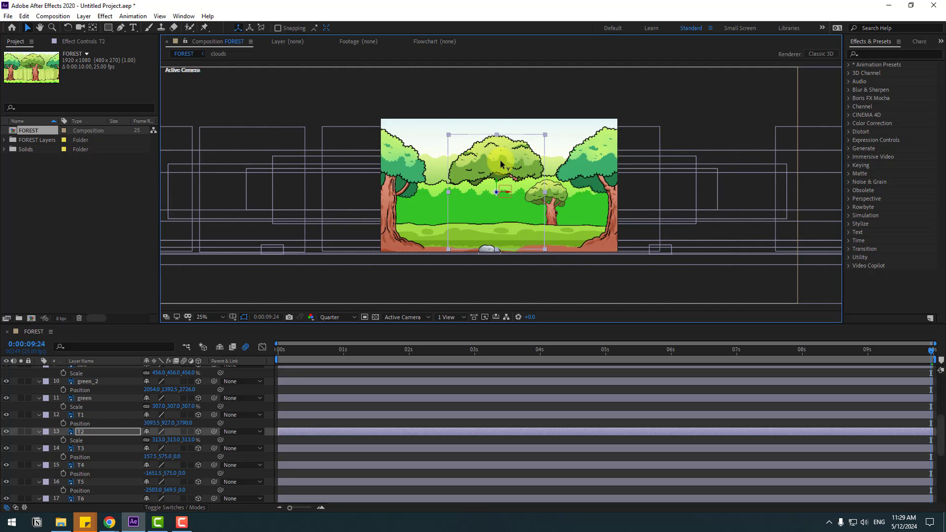
Lower the green and green_2 bush layers in the scene, checking framing at an earlier time.
click(83, 399)
drag(465, 204, 450, 275)
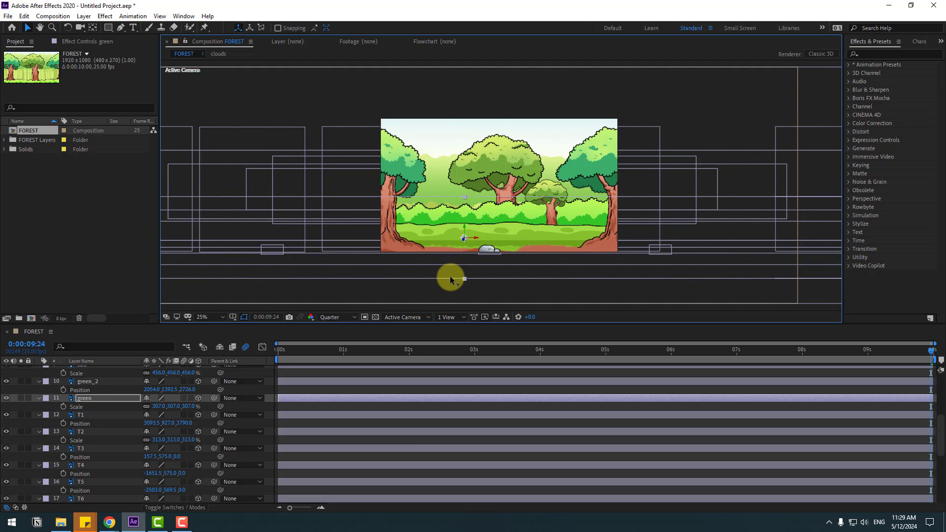
click(79, 382)
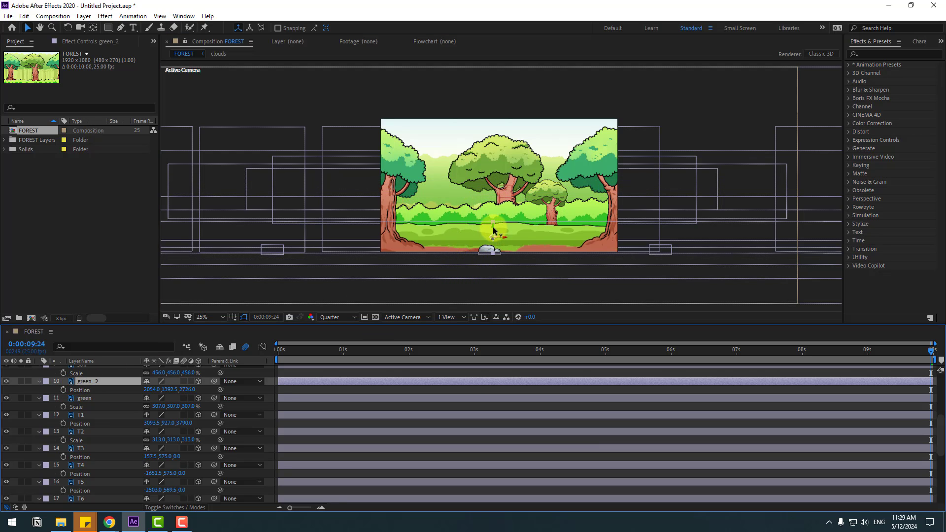
drag(493, 229, 490, 253)
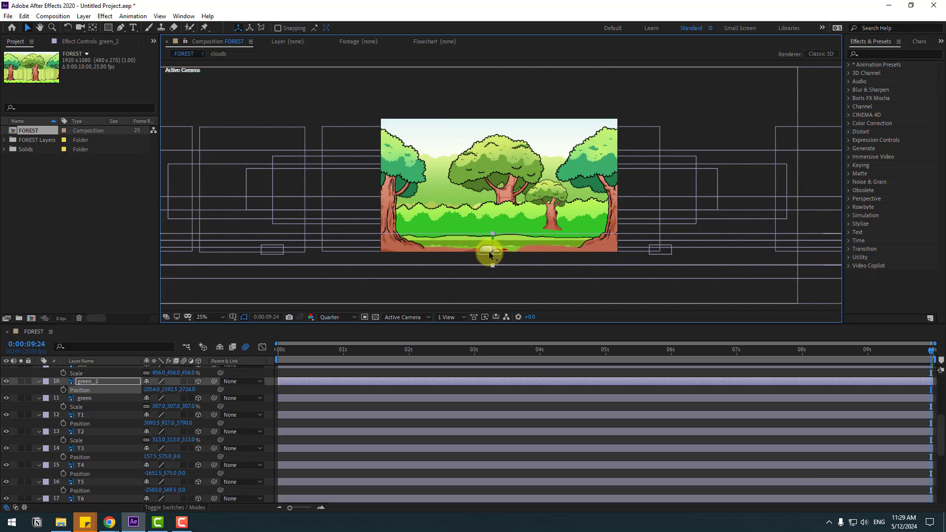
click(84, 398)
drag(464, 230, 455, 275)
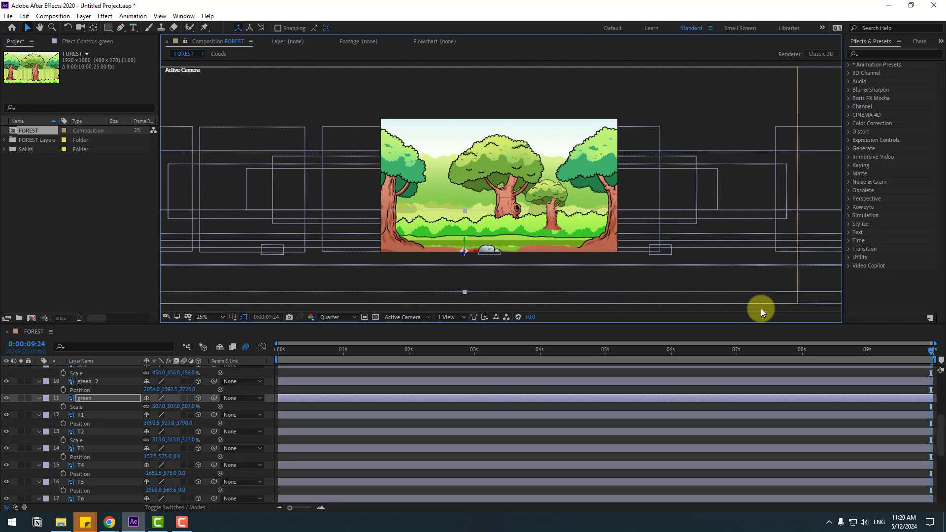
drag(915, 352, 929, 333)
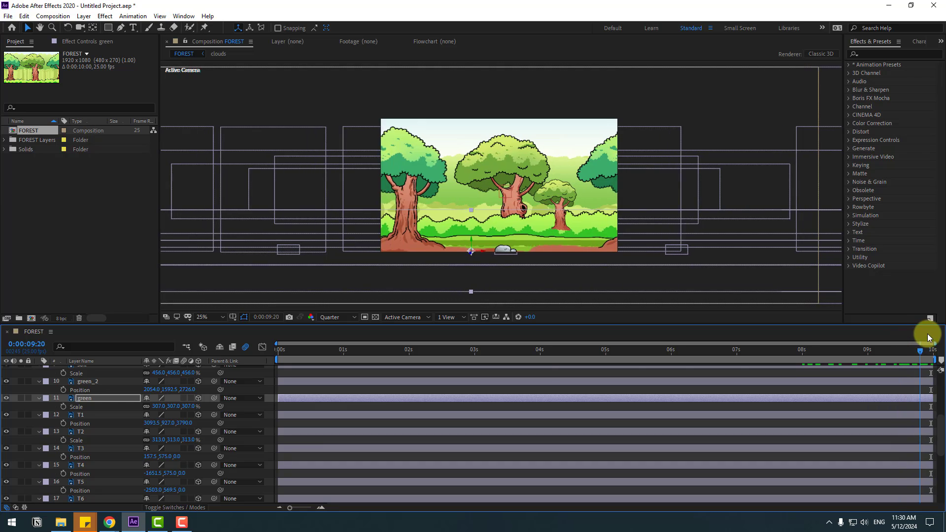
click(88, 381)
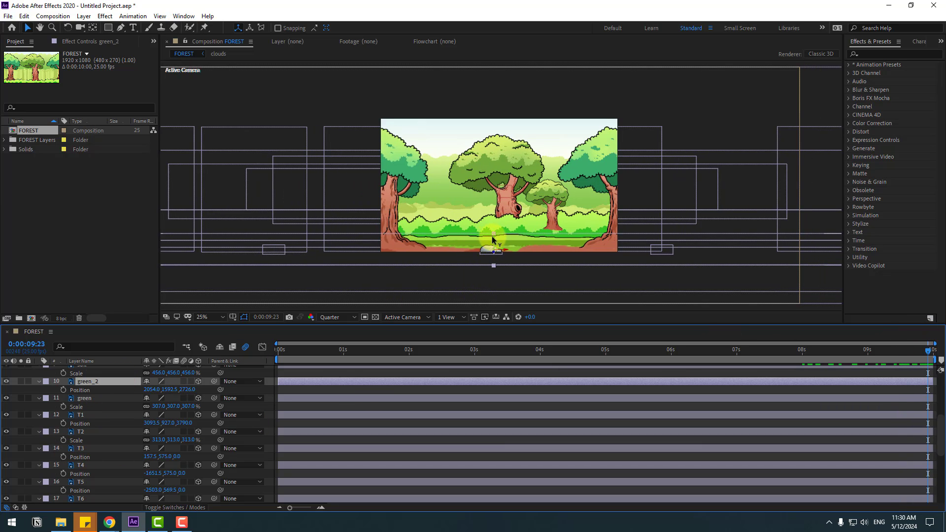
drag(494, 236, 495, 242)
Shift the grass band down, reselect the grass layer, and fit the frame in the viewer.
scroll(110, 408, up, 2)
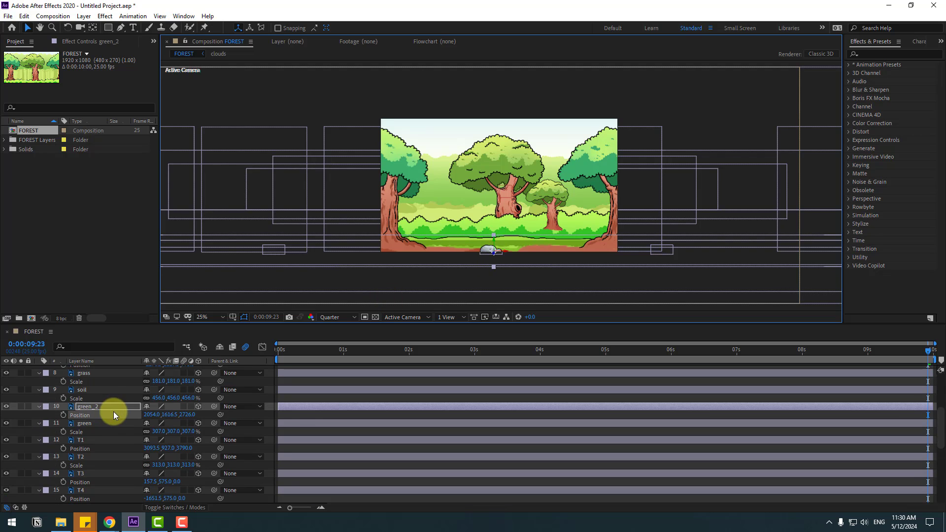
click(84, 373)
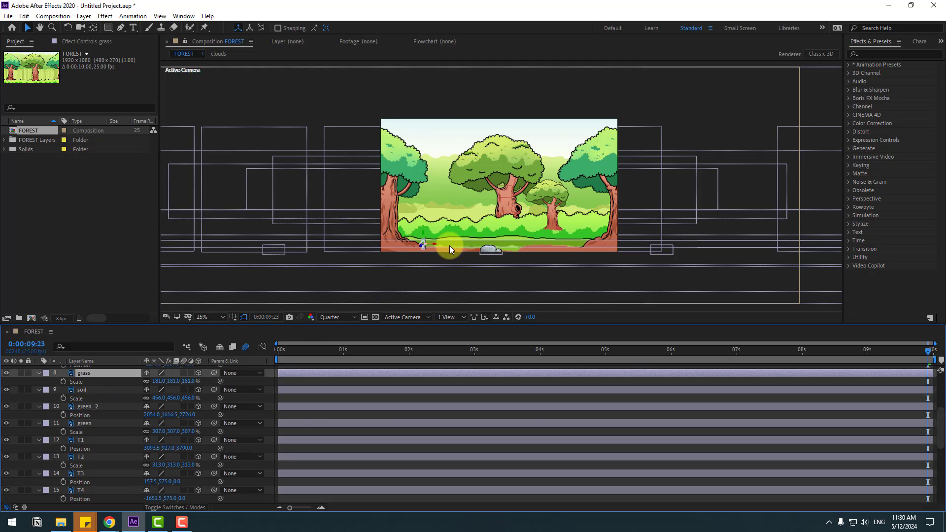
mouse_move(424, 237)
mouse_down()
mouse_move(420, 249)
mouse_move(399, 243)
mouse_move(413, 240)
mouse_up()
click(101, 388)
click(72, 376)
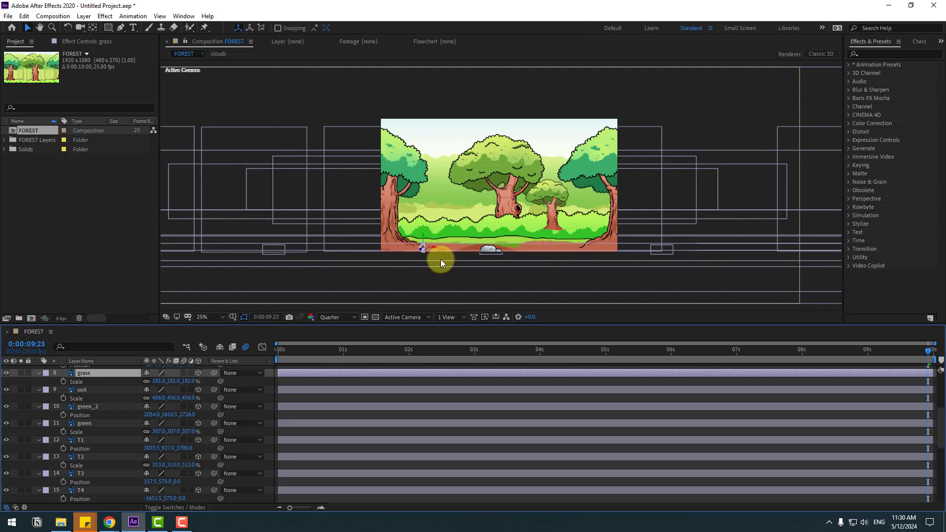
click(207, 317)
click(212, 329)
Delete the grass layer and return to the composition's last frame.
key(Delete)
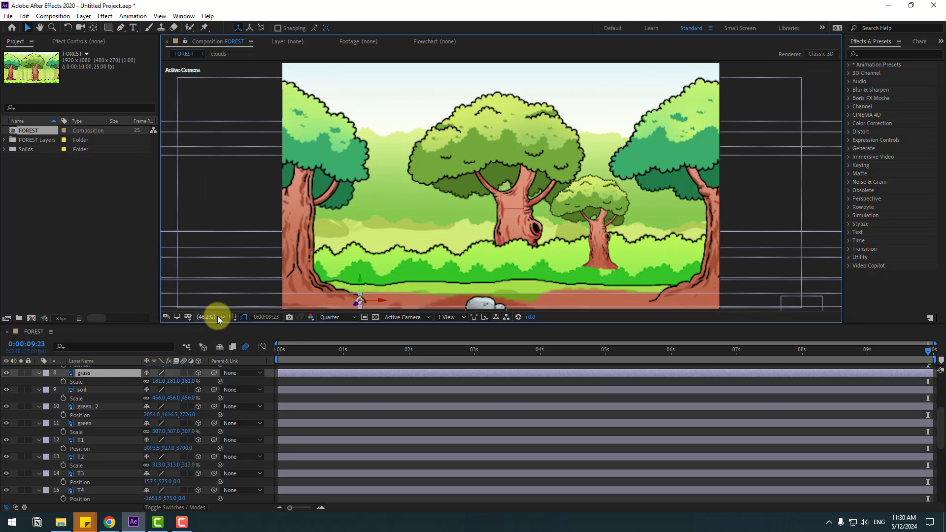
drag(915, 354, 685, 368)
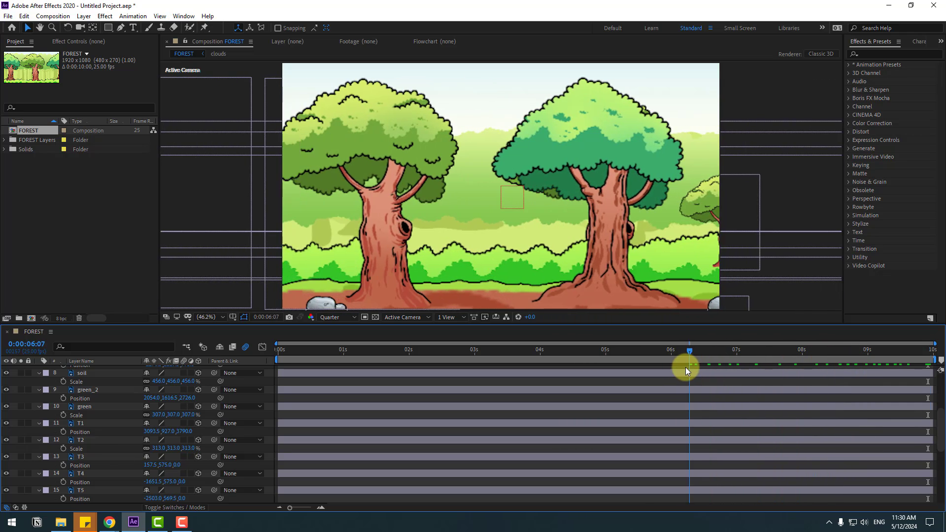
key(End)
Scale tree T1 to 176% and move it up and to the left.
click(79, 423)
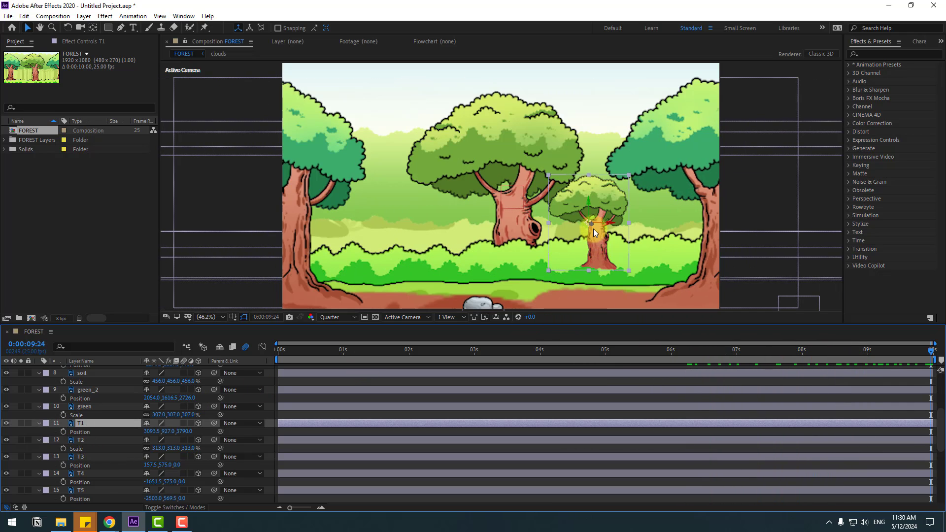
key(s)
drag(158, 433, 193, 422)
mouse_move(610, 236)
mouse_down()
mouse_move(587, 230)
mouse_move(591, 237)
mouse_up()
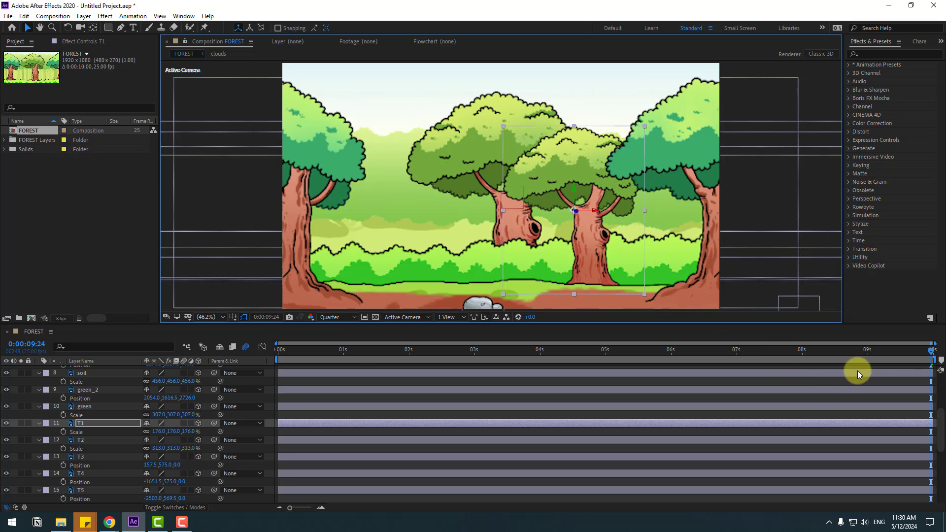
drag(923, 351, 793, 363)
Push tree T3 deeper, scale it to 241%, and duplicate it as T10.
click(430, 150)
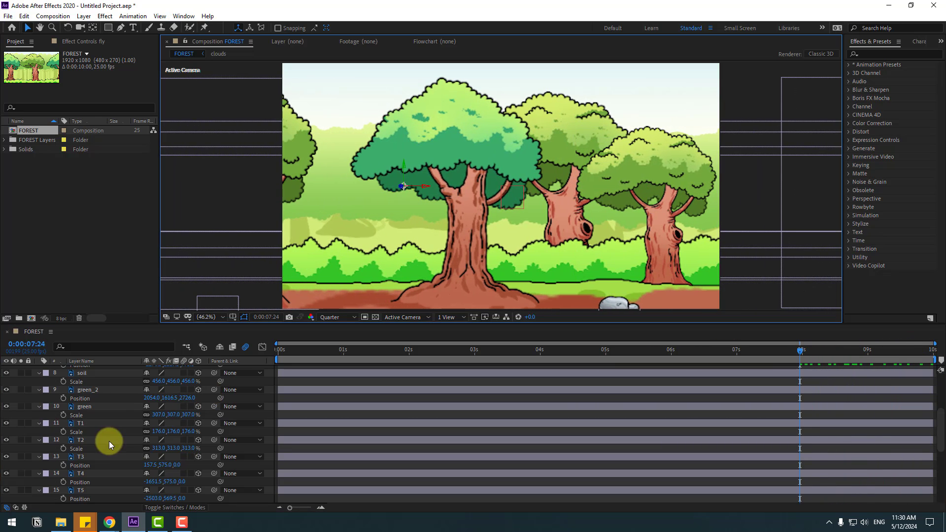
click(79, 456)
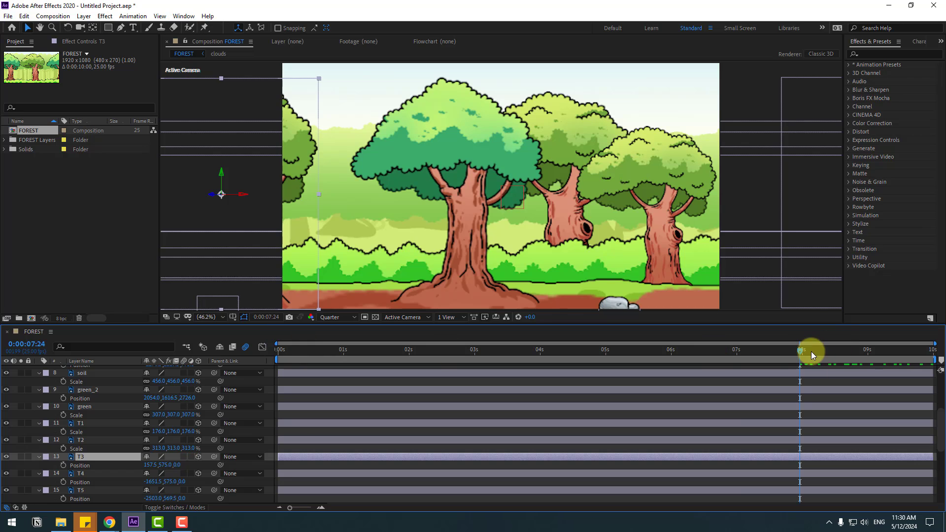
drag(811, 351, 632, 367)
drag(445, 196, 461, 284)
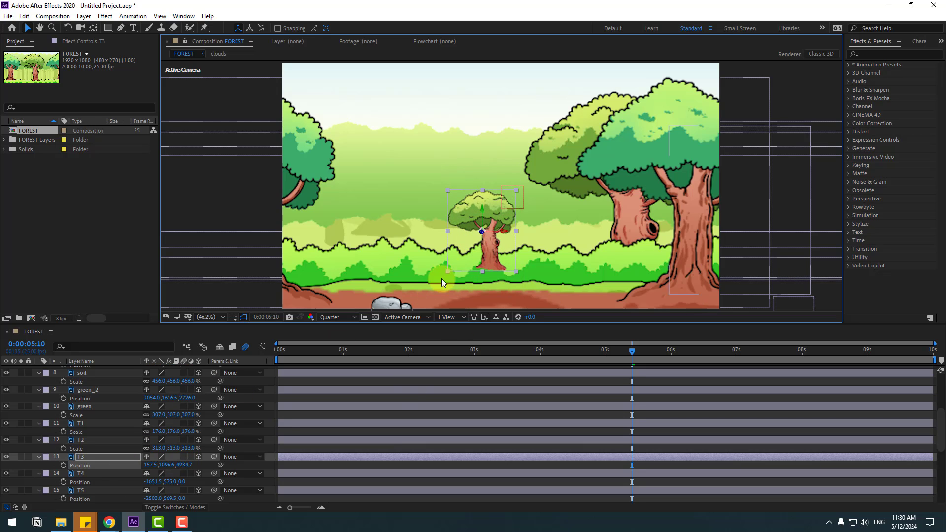
drag(483, 232, 542, 229)
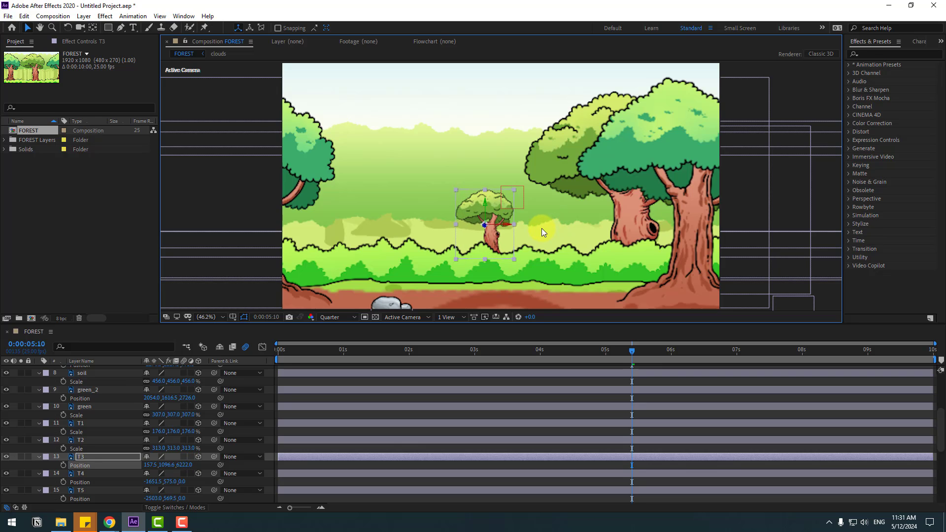
key(s)
drag(163, 471, 207, 446)
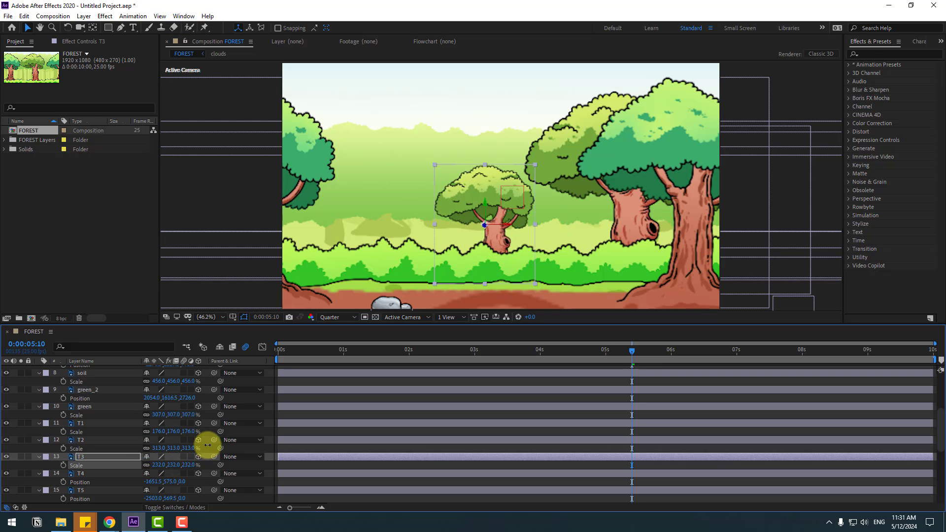
drag(455, 270, 373, 248)
key(ctrl+d)
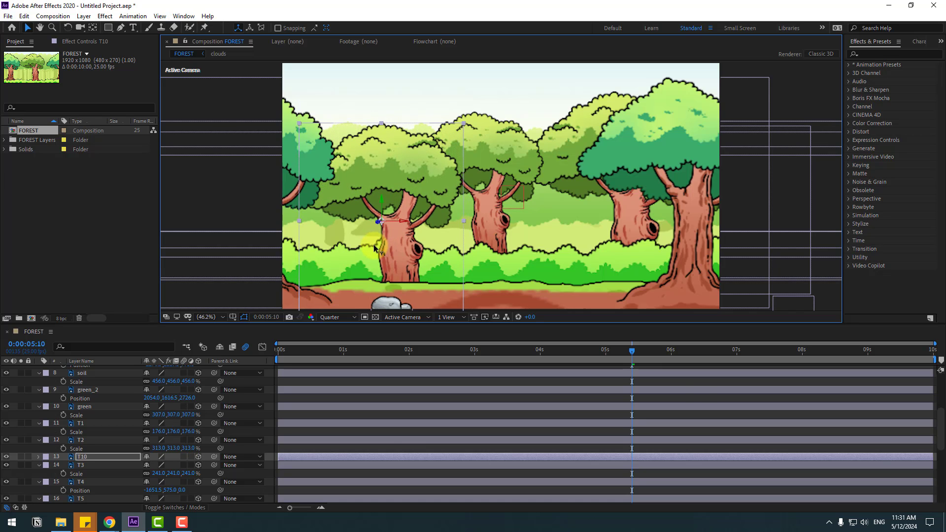
drag(633, 340, 378, 359)
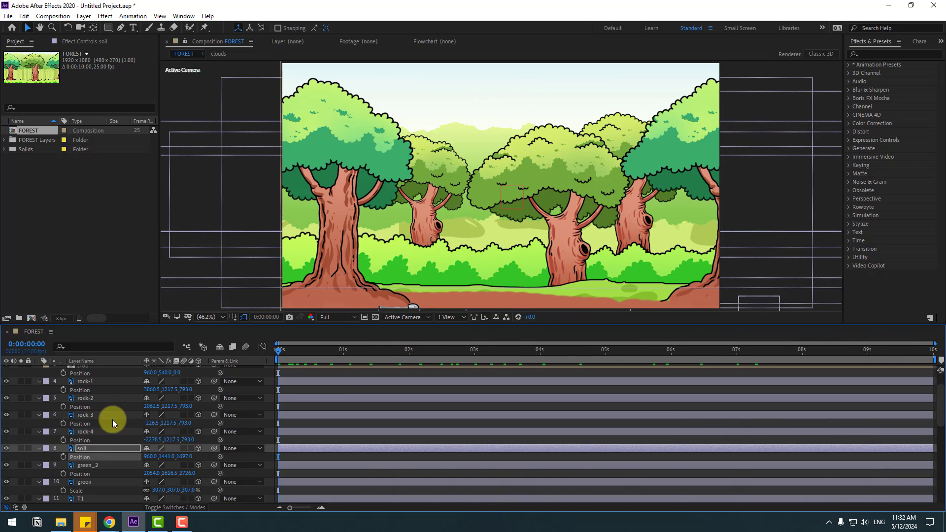
Move rock-4 up and to the right.
click(87, 432)
key(h)
drag(362, 287, 355, 253)
key(v)
drag(407, 270, 470, 259)
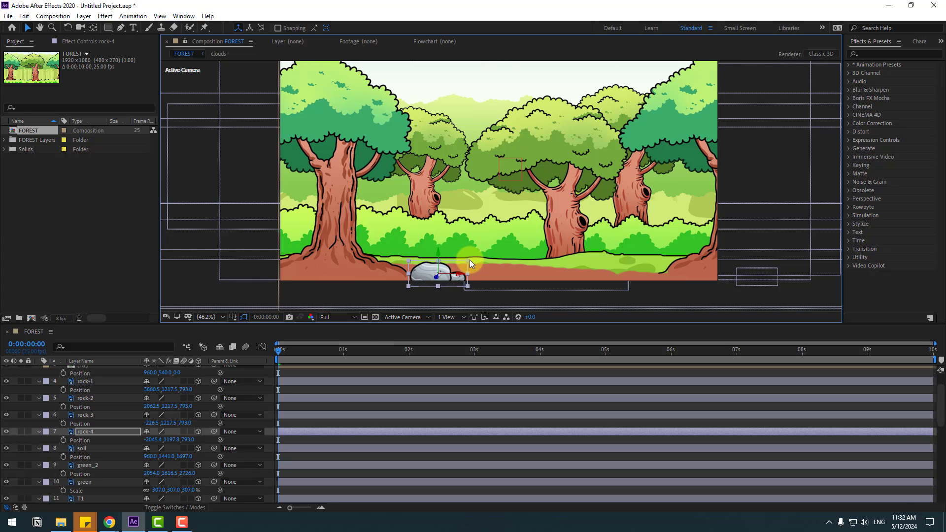
drag(279, 352, 481, 342)
Push rock-3 back in depth so it sits among the bushes.
click(84, 415)
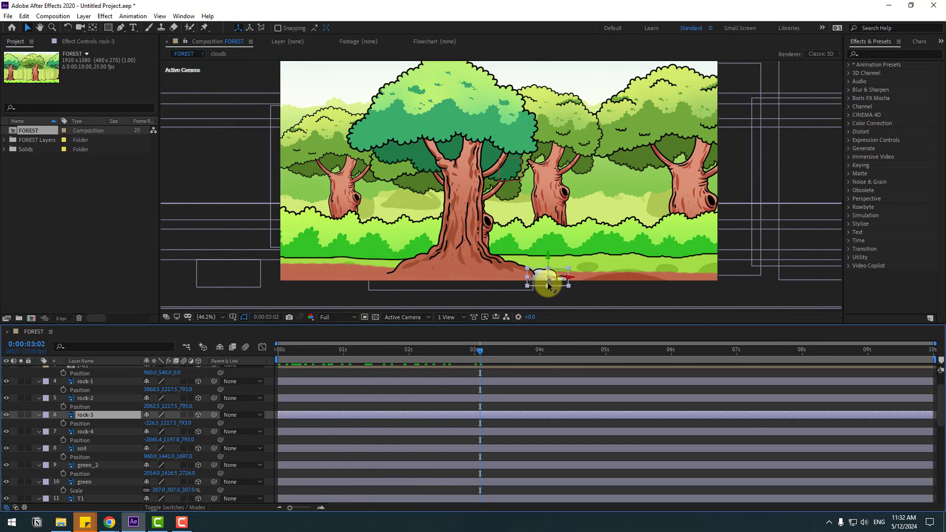
drag(548, 281, 596, 203)
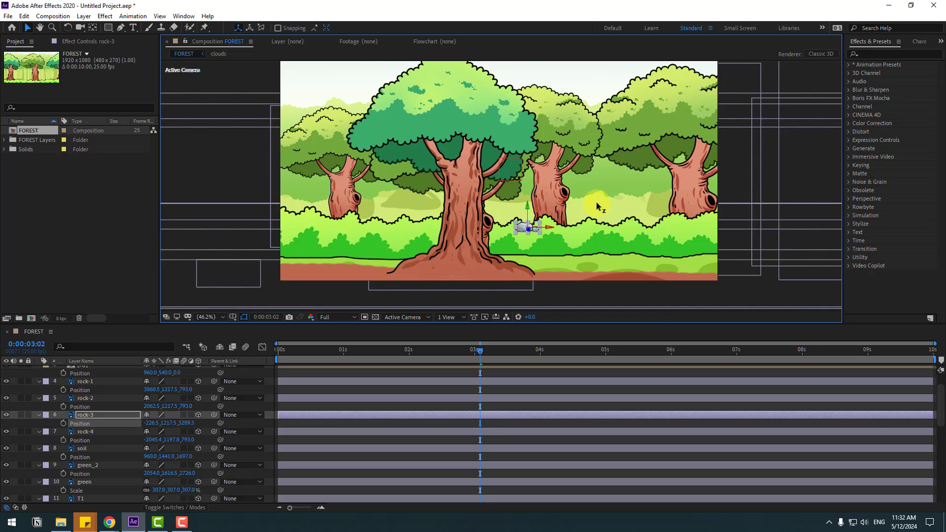
drag(539, 228, 542, 249)
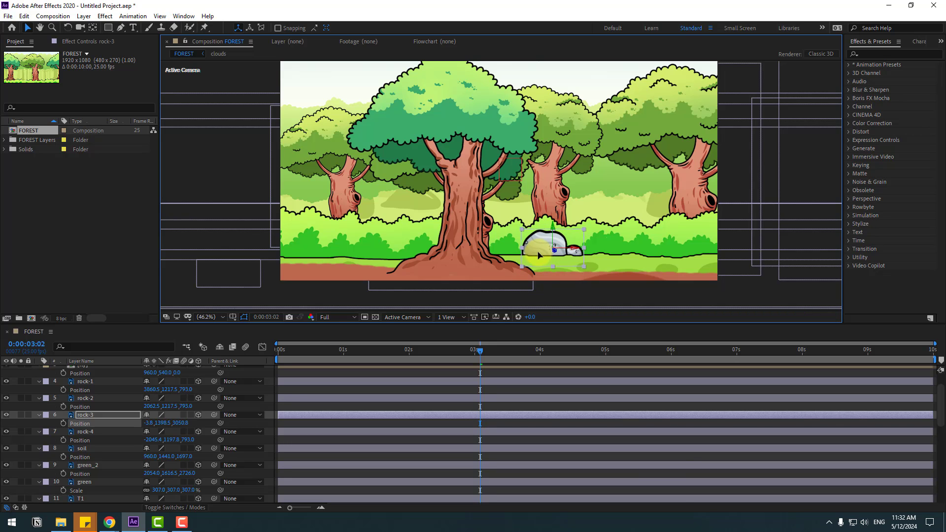
drag(480, 351, 745, 341)
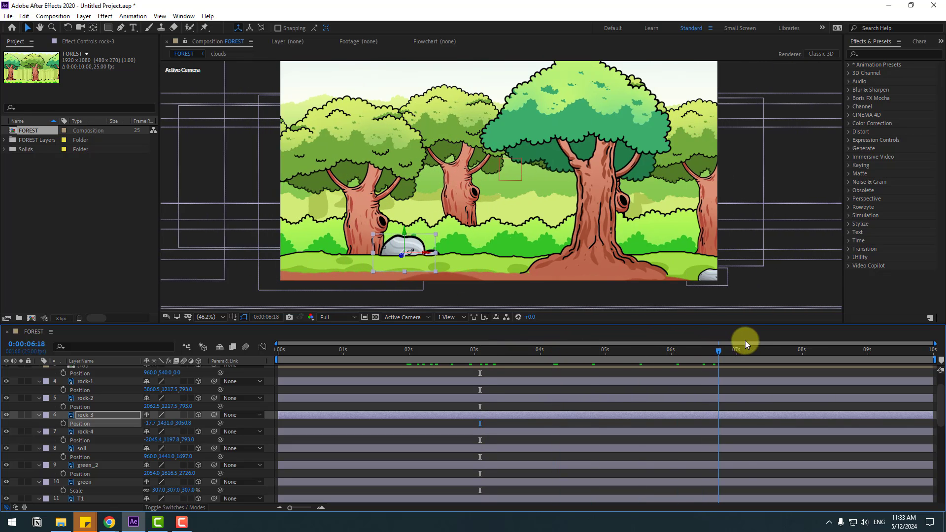
Enlarge rock-2 and move it back and lower to Position 2062.5, 1343.7, 1536.8.
click(82, 398)
click(661, 275)
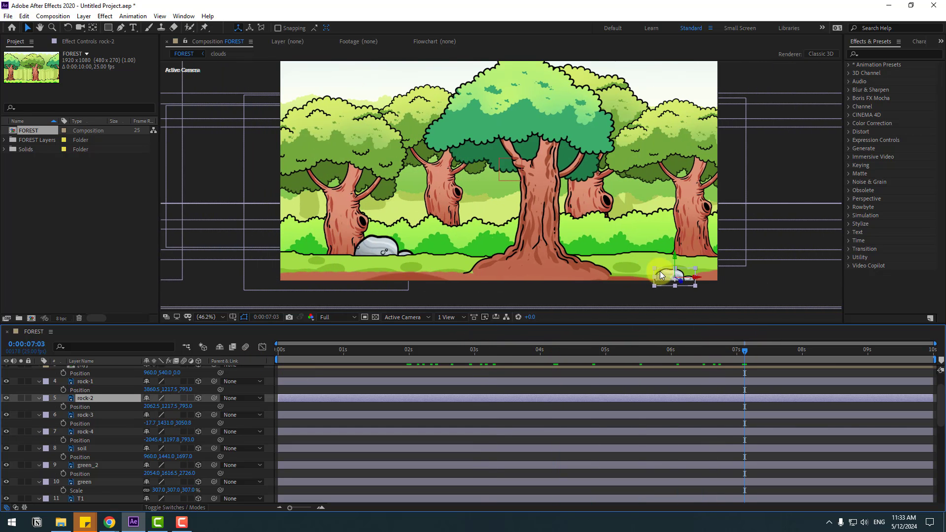
drag(696, 266, 516, 236)
drag(633, 256, 633, 274)
mouse_move(673, 357)
mouse_down()
mouse_move(658, 357)
mouse_move(799, 350)
mouse_move(672, 353)
mouse_up()
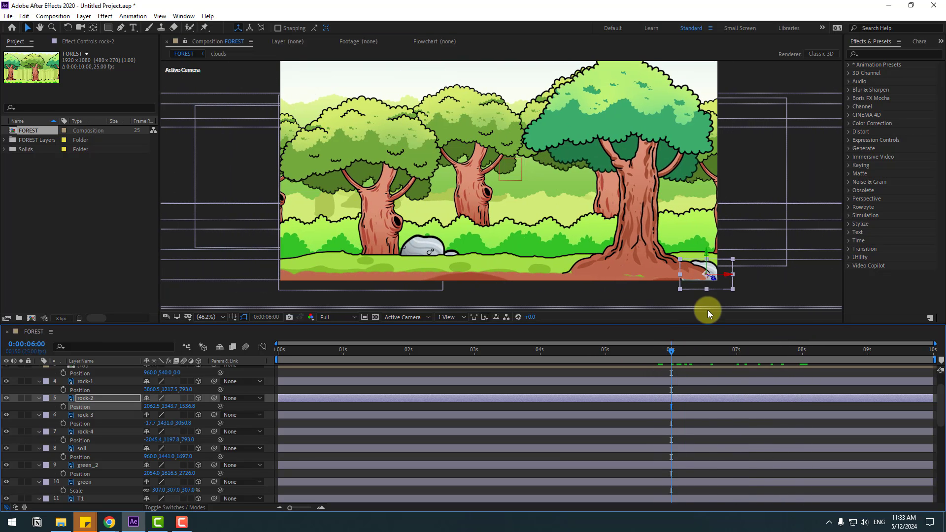
Nudge tree T8 slightly down.
scroll(126, 464, down, 5)
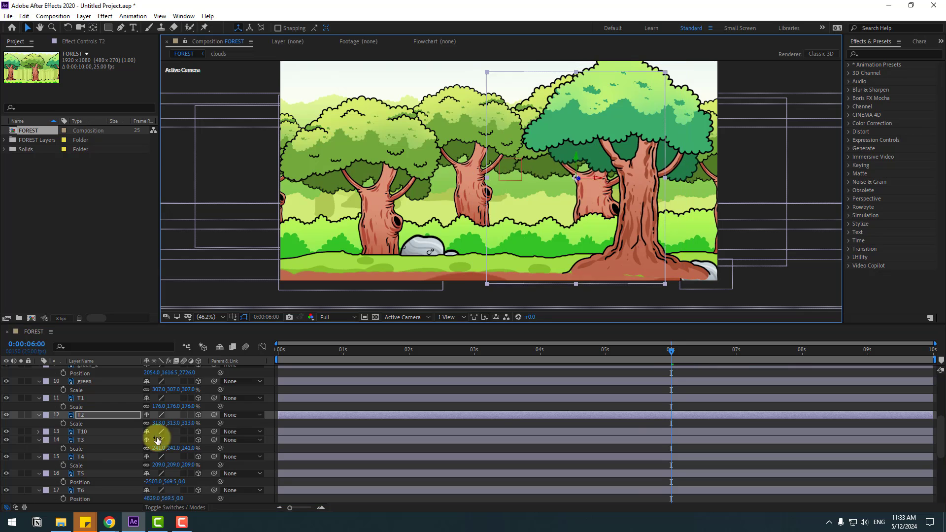
click(83, 472)
drag(630, 207, 634, 214)
drag(656, 355, 328, 350)
Duplicate a tree into copies T11, T12, T13 and T14, placing each at a new position or depth.
click(345, 212)
key(ctrl+d)
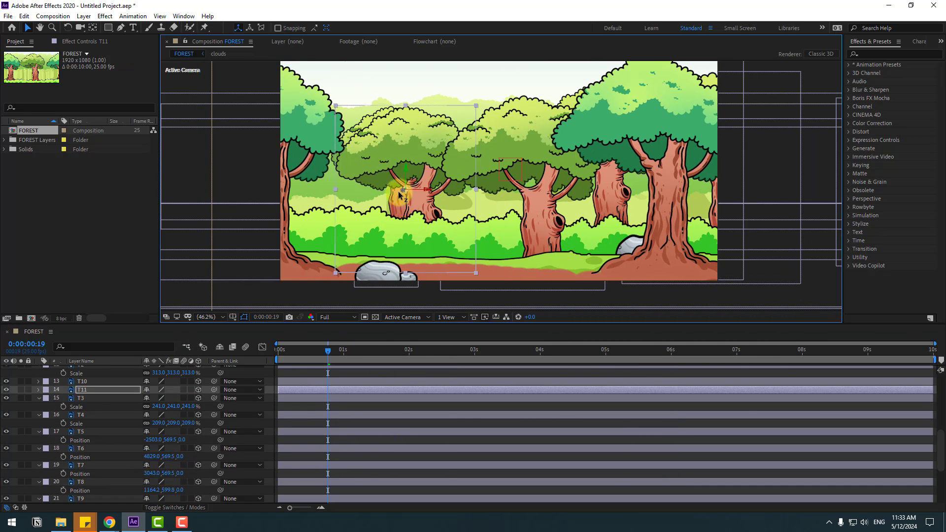
drag(402, 195, 472, 285)
key(ctrl+d)
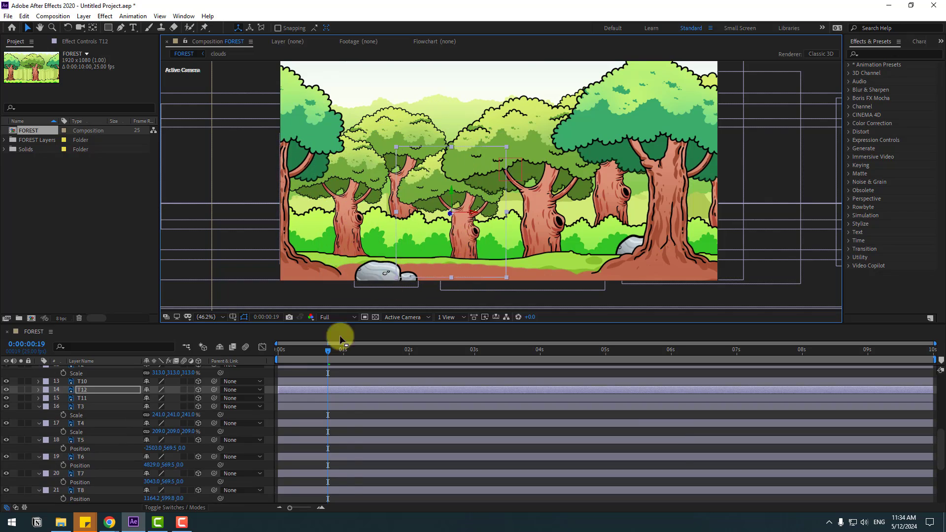
drag(339, 350, 353, 350)
key(ctrl+d)
drag(428, 226, 591, 226)
click(406, 344)
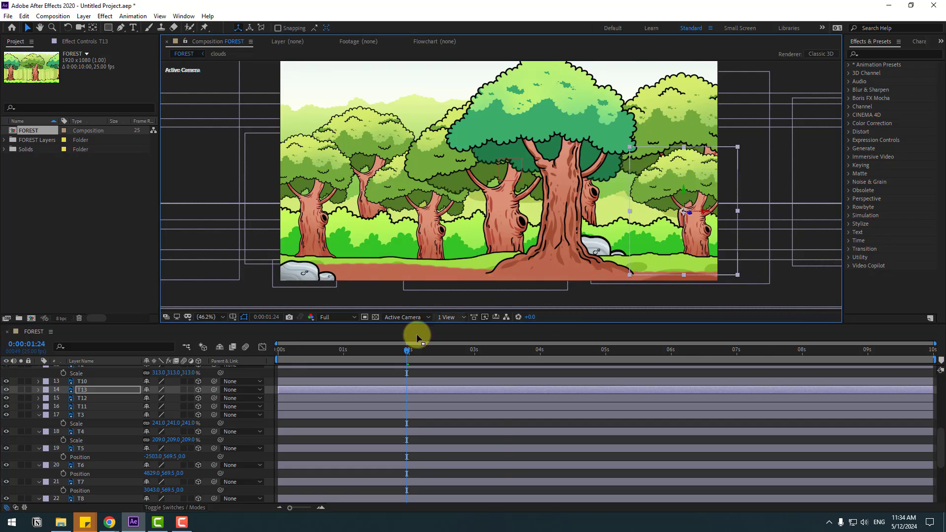
drag(416, 340, 932, 349)
key(ctrl+d)
drag(486, 222, 315, 273)
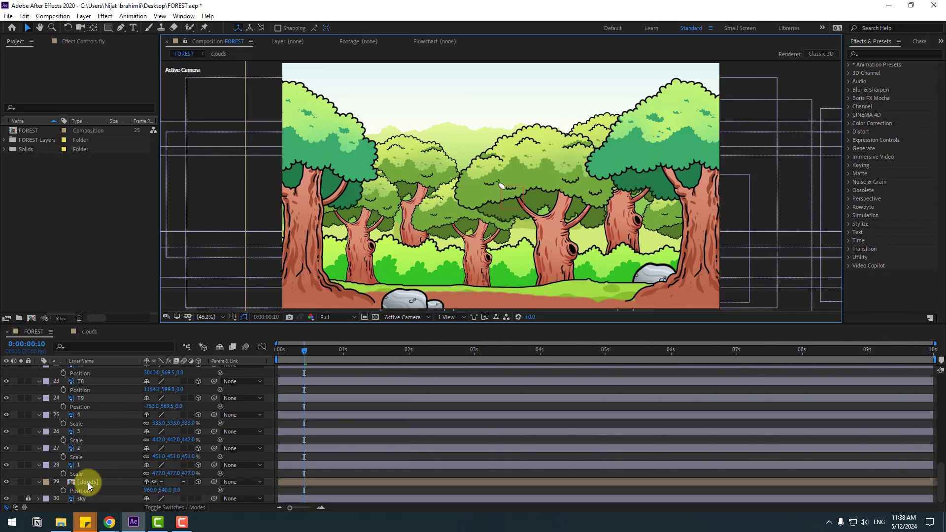
Toggle collapse transformations on the clouds layer and solo it at the timeline start.
click(88, 483)
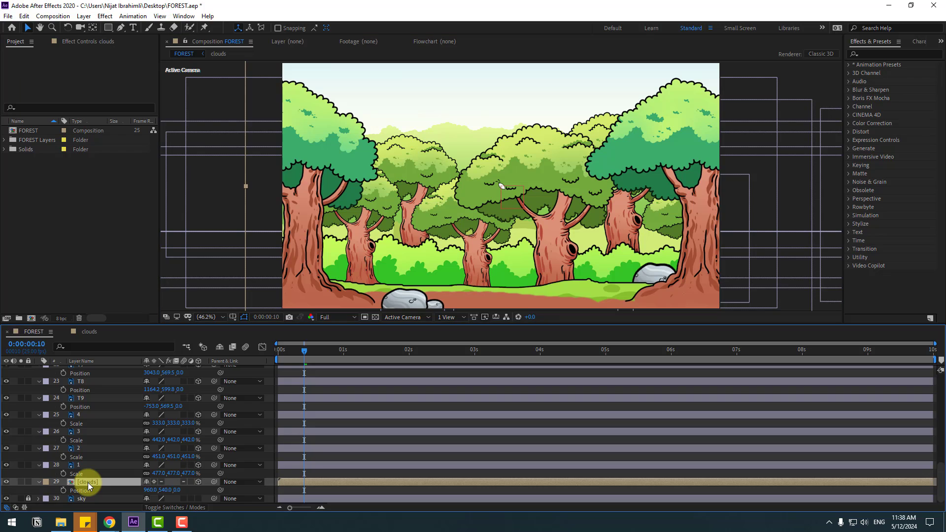
click(153, 482)
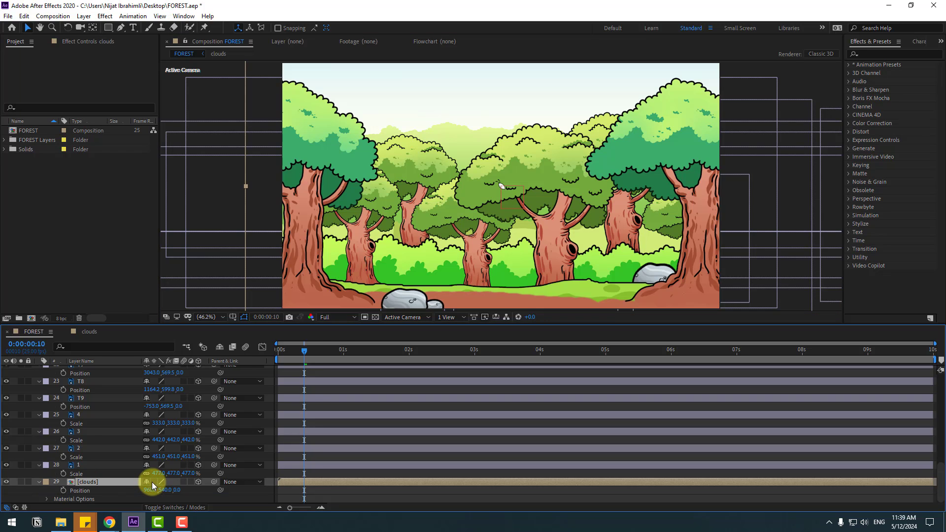
drag(353, 348, 382, 347)
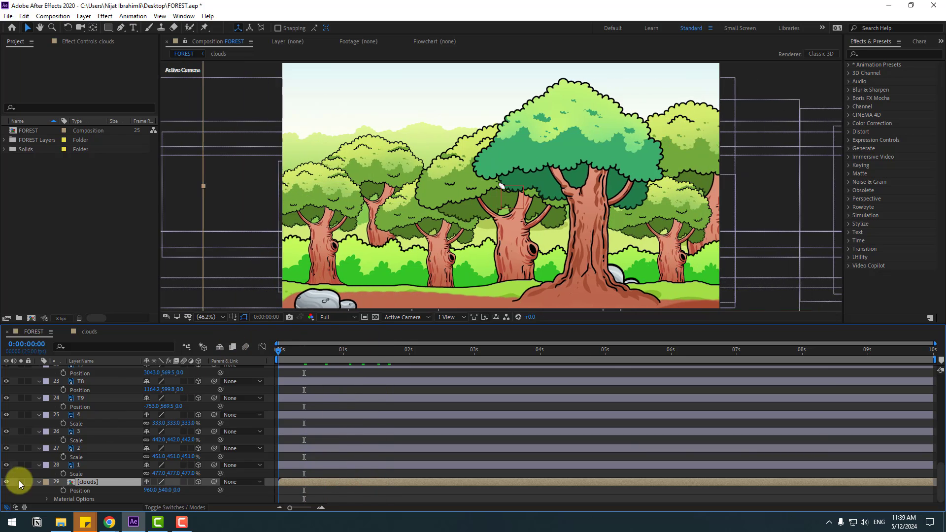
key(Home)
click(20, 481)
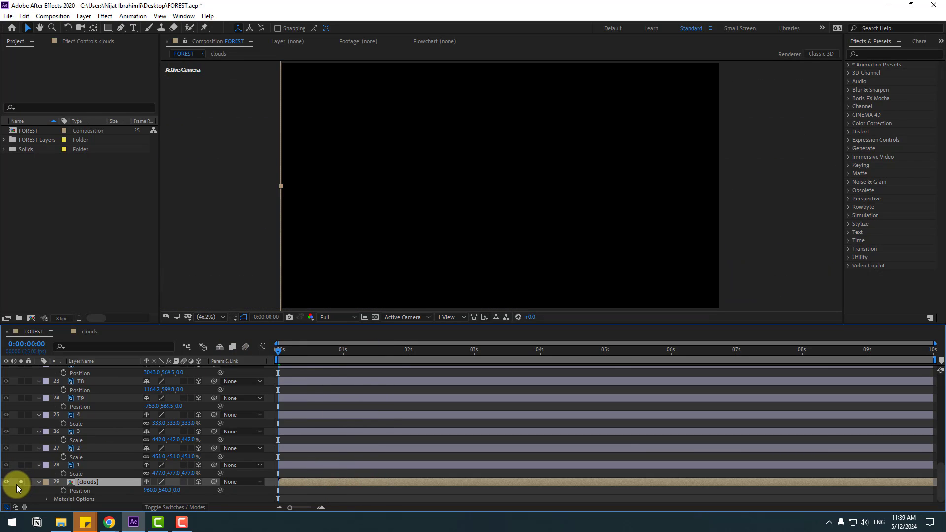
Push the clouds back in depth, move them left and up behind the forest, then unsolo.
key(p)
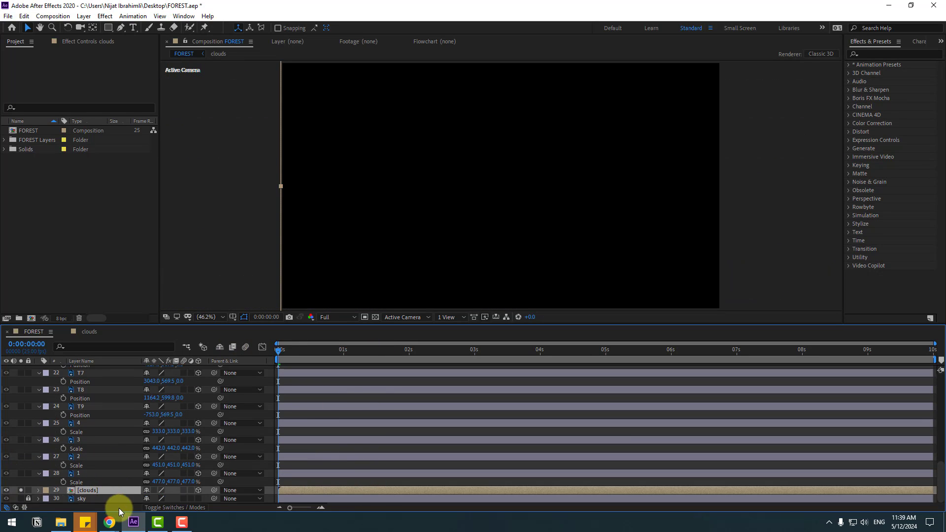
drag(173, 498, 290, 465)
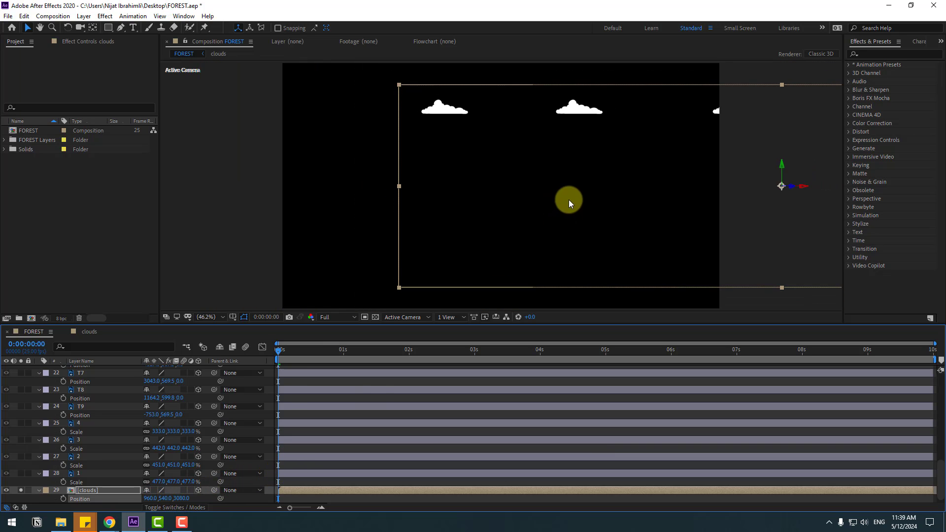
drag(569, 201, 492, 192)
click(21, 490)
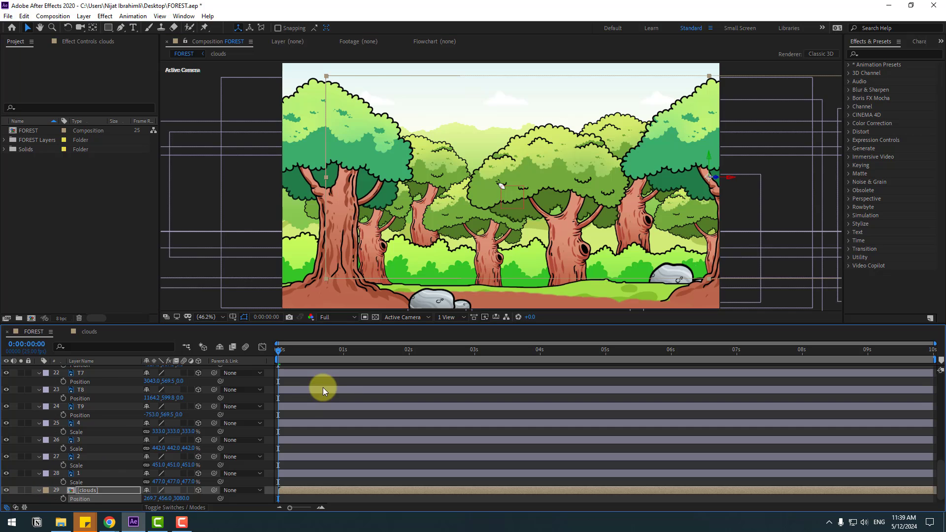
drag(286, 347, 317, 347)
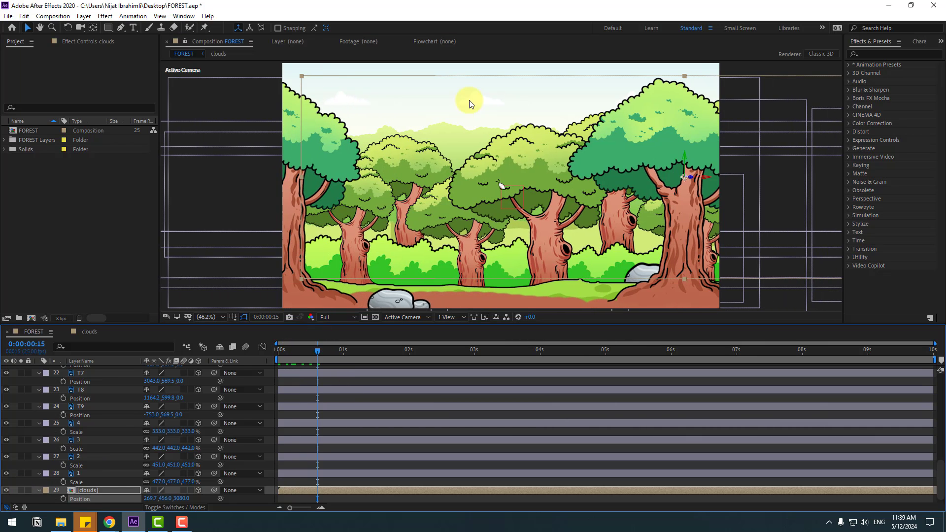